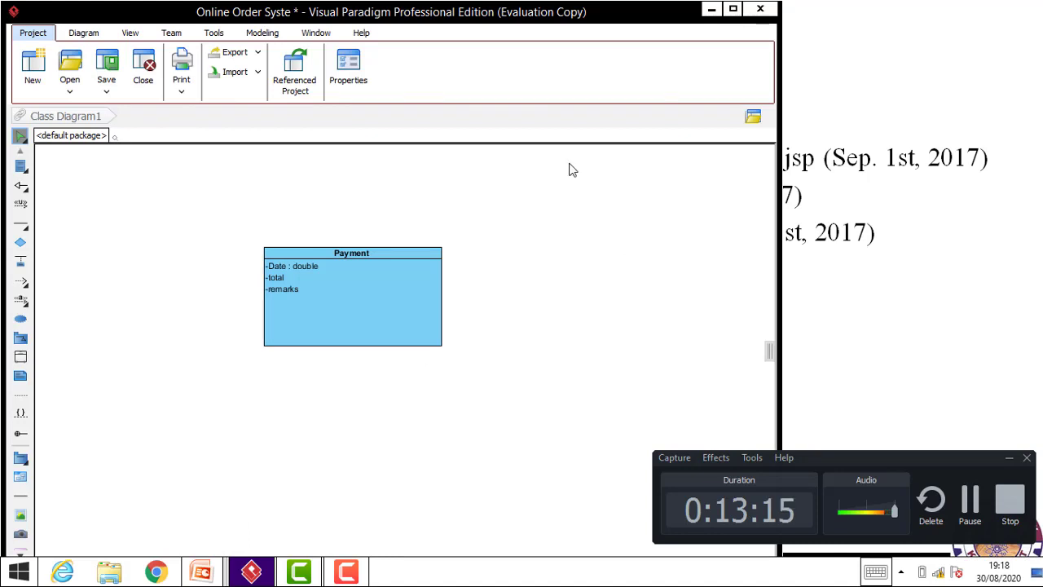
Delete the Payment class from the class diagram and from the repository
left_click(732, 9)
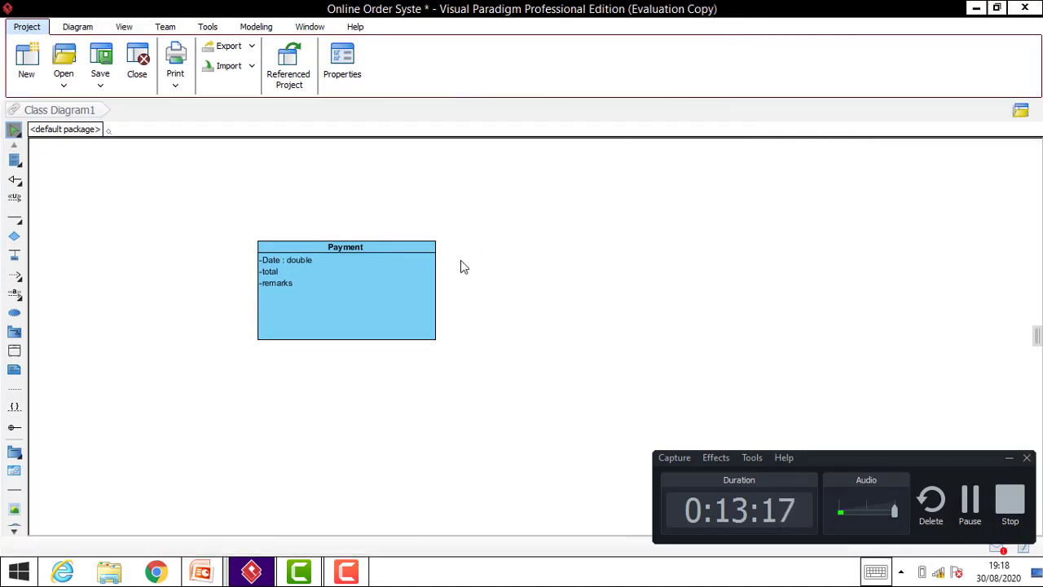
left_click(345, 290)
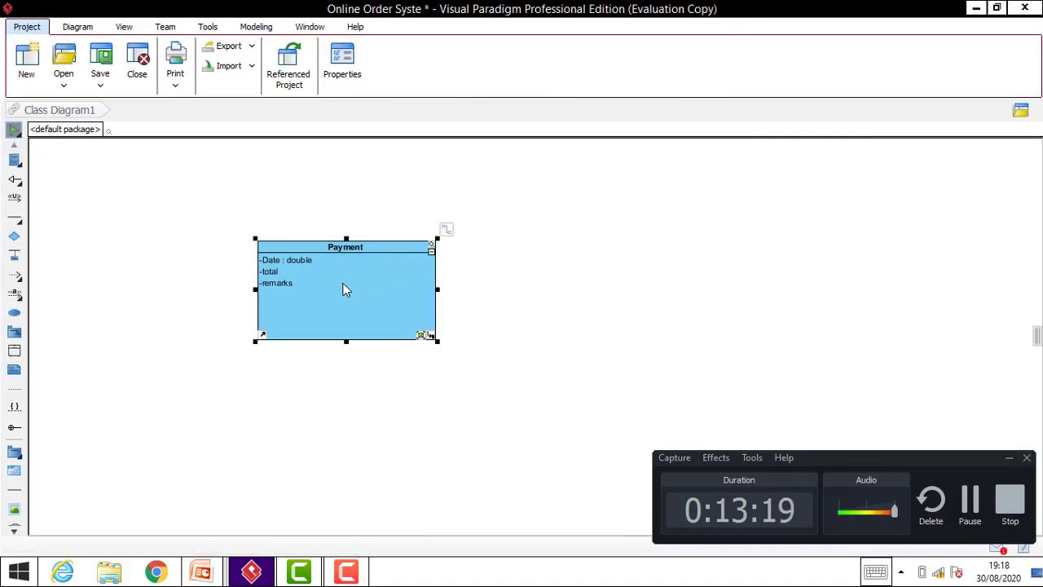
key("Delete")
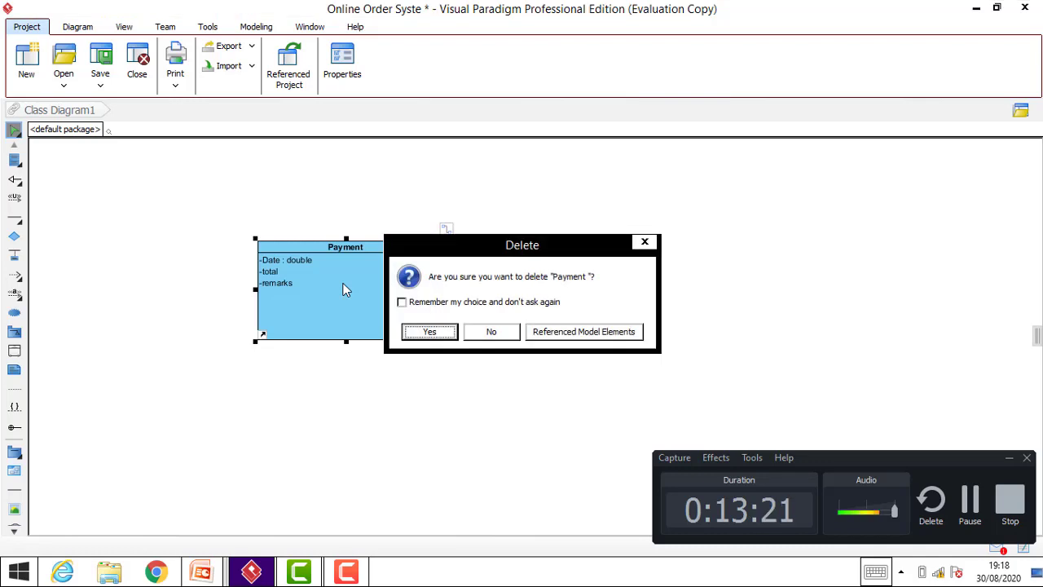
left_click(429, 335)
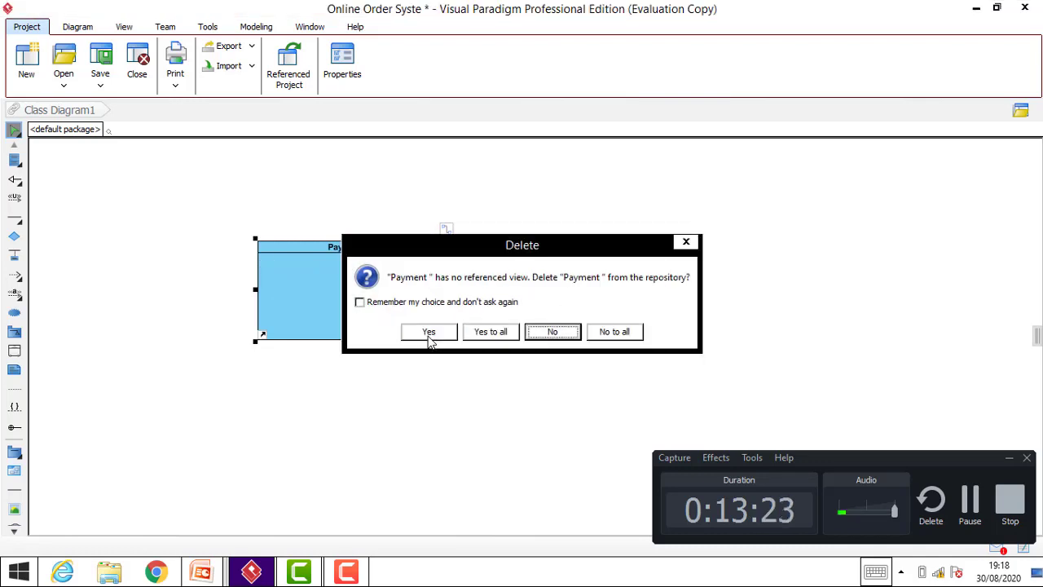
left_click(448, 339)
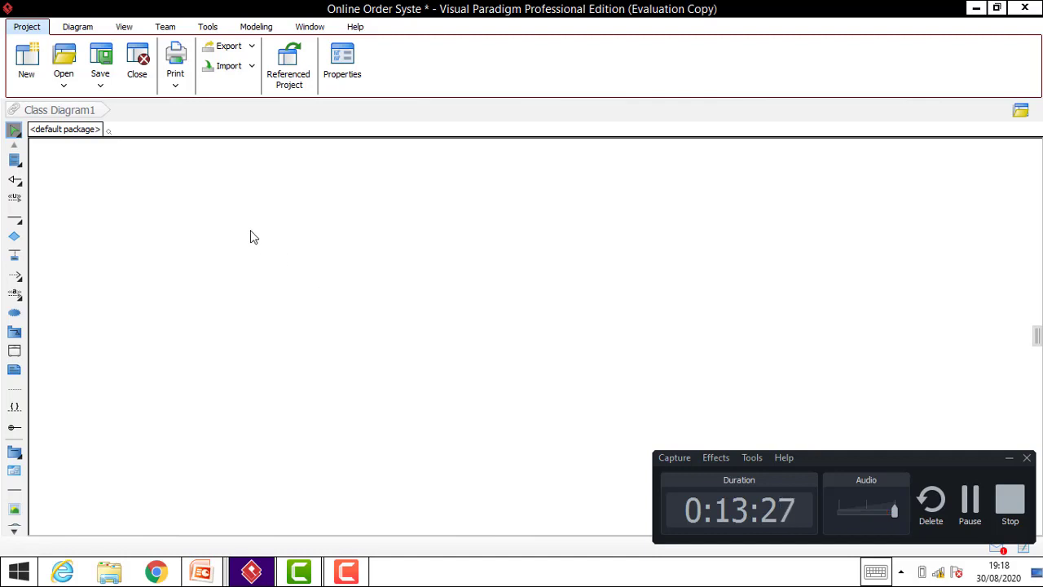
Save the current project and create a blank project named untitled with the UML data type set
left_click(29, 61)
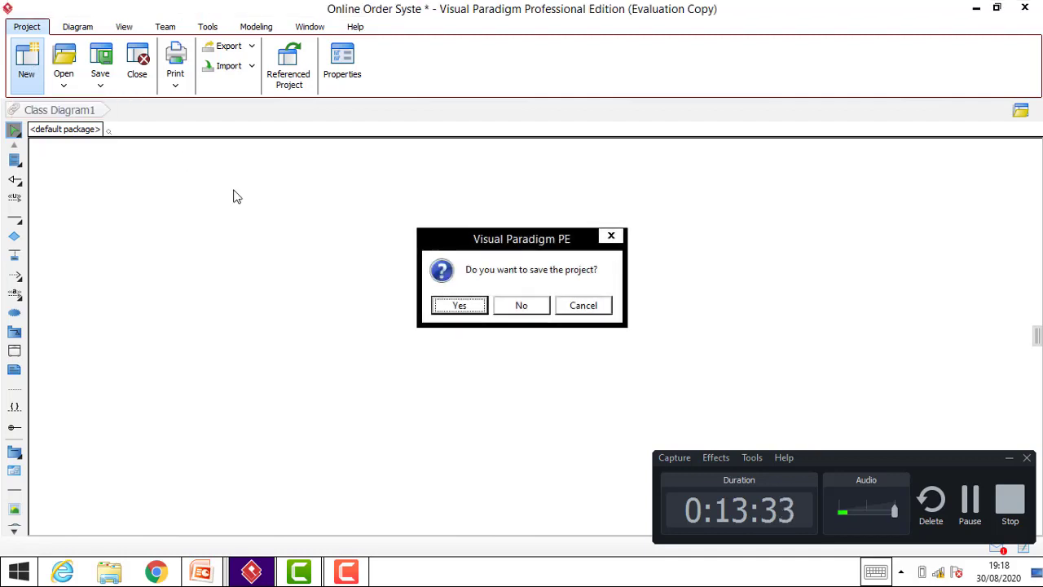
left_click(459, 305)
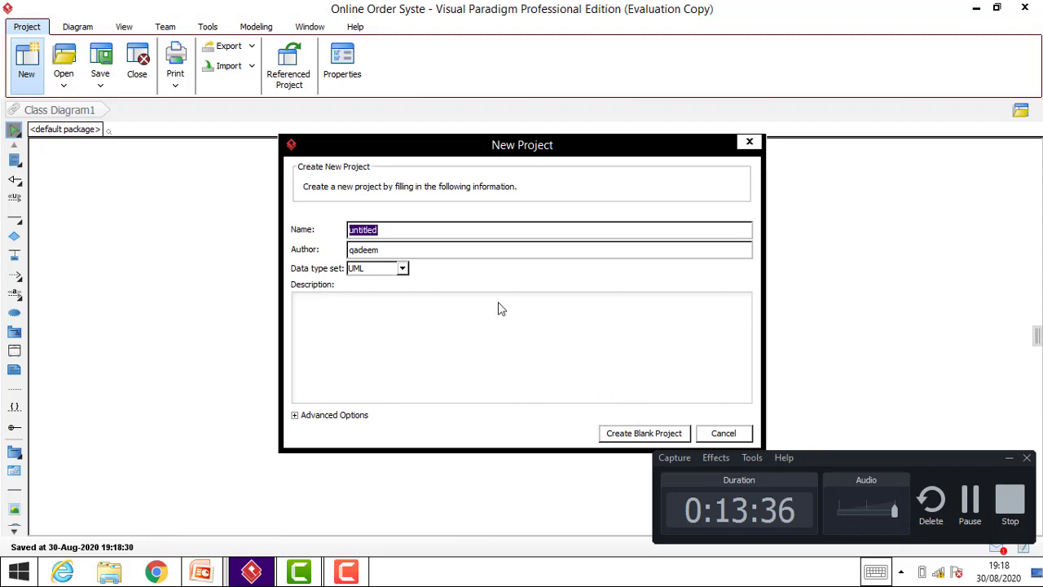
left_click(396, 229)
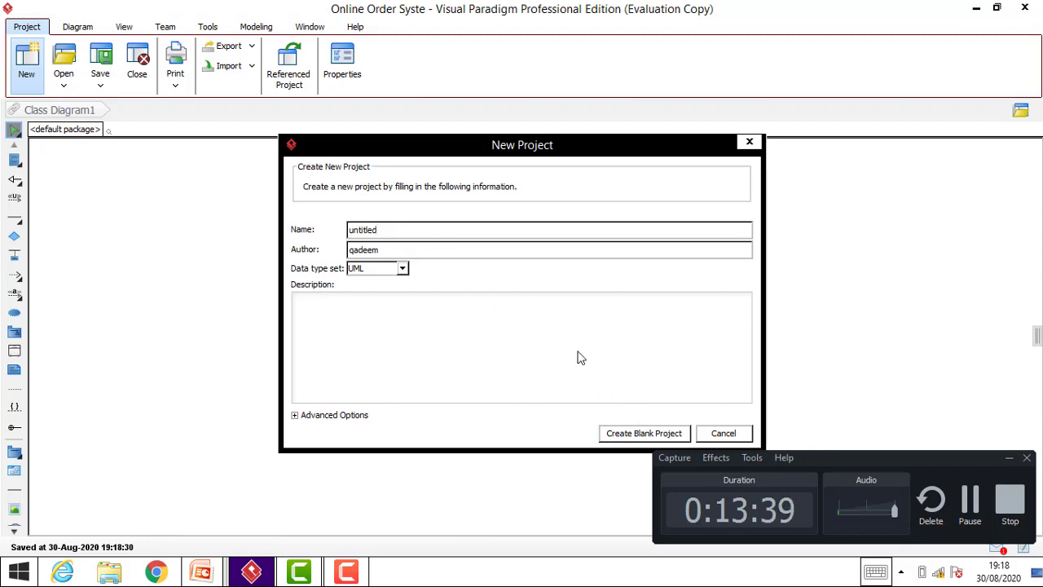
left_click(385, 268)
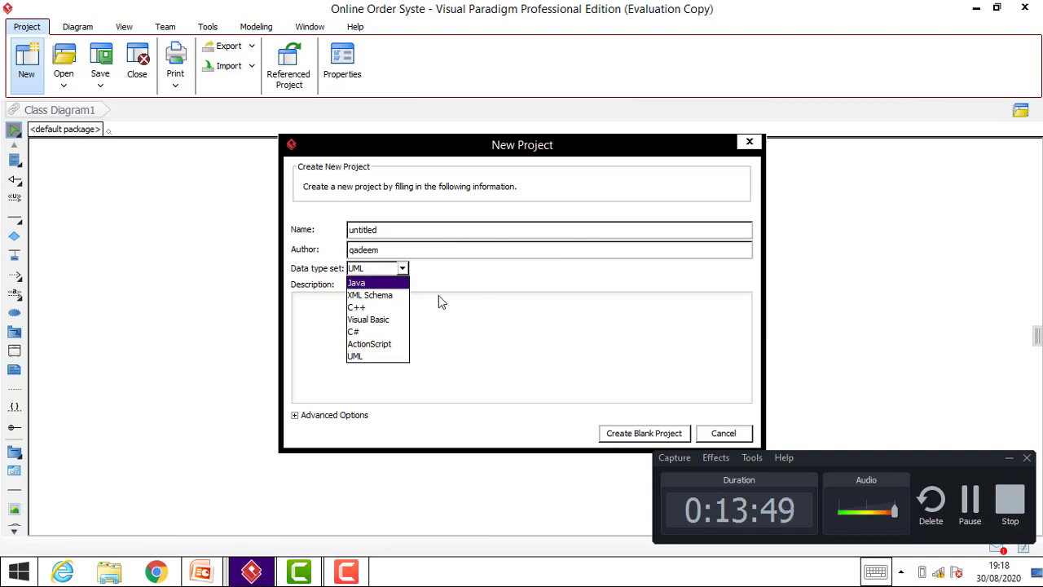
left_click(526, 332)
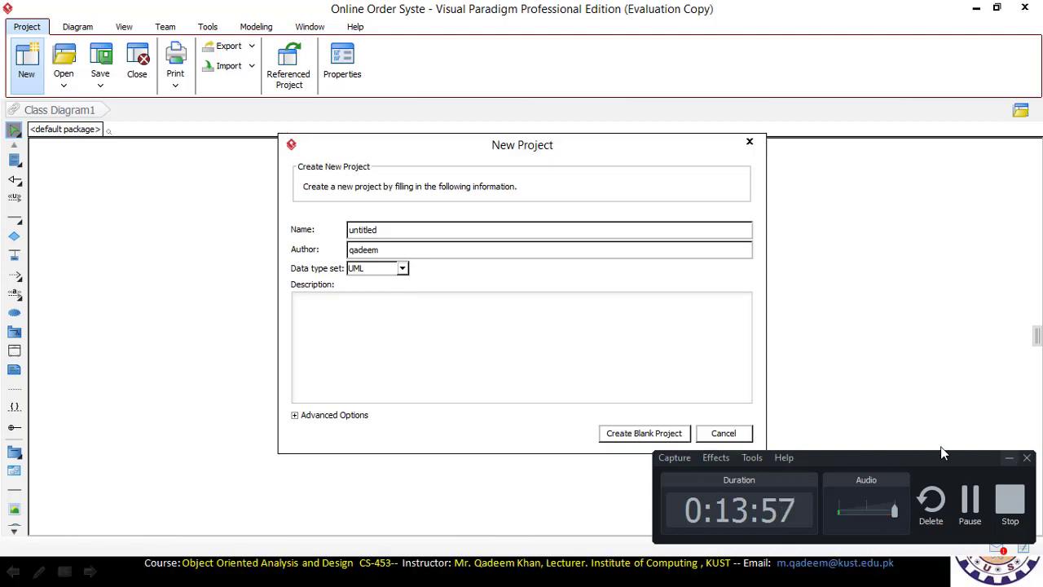
left_click(1013, 458)
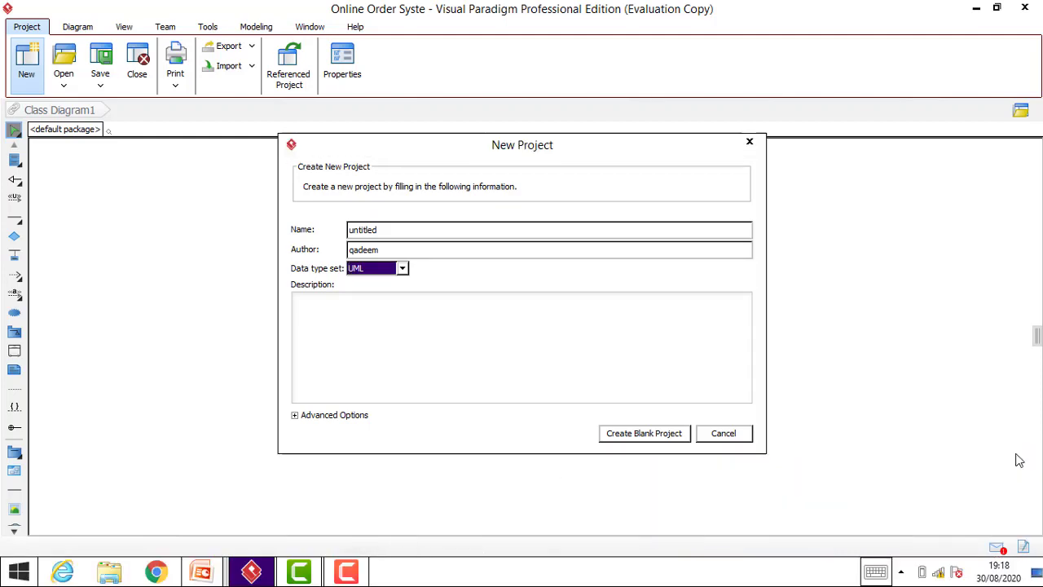
left_click(643, 433)
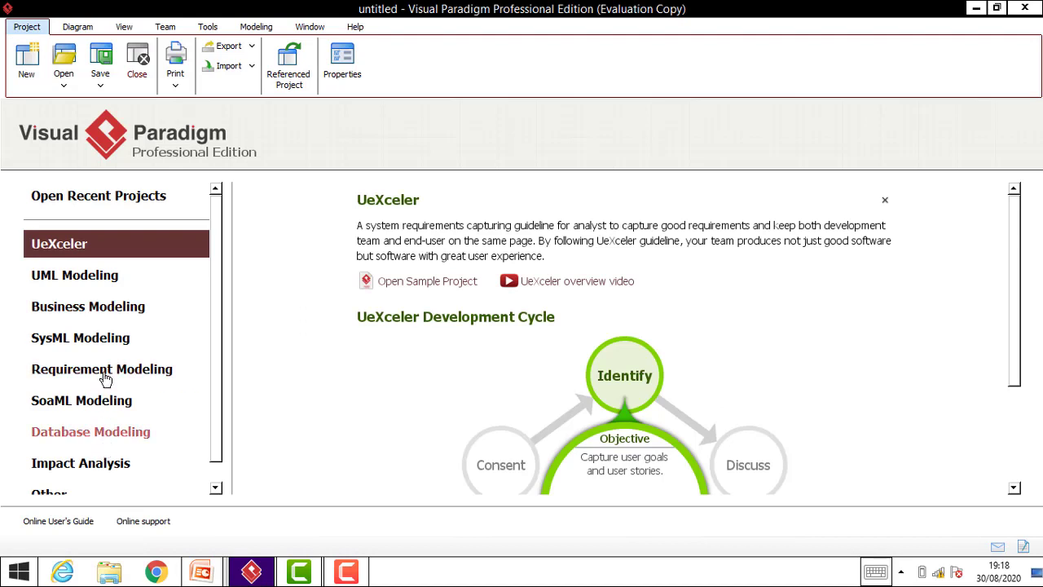
Create a new class diagram from the structural UML modeling diagrams
left_click(94, 283)
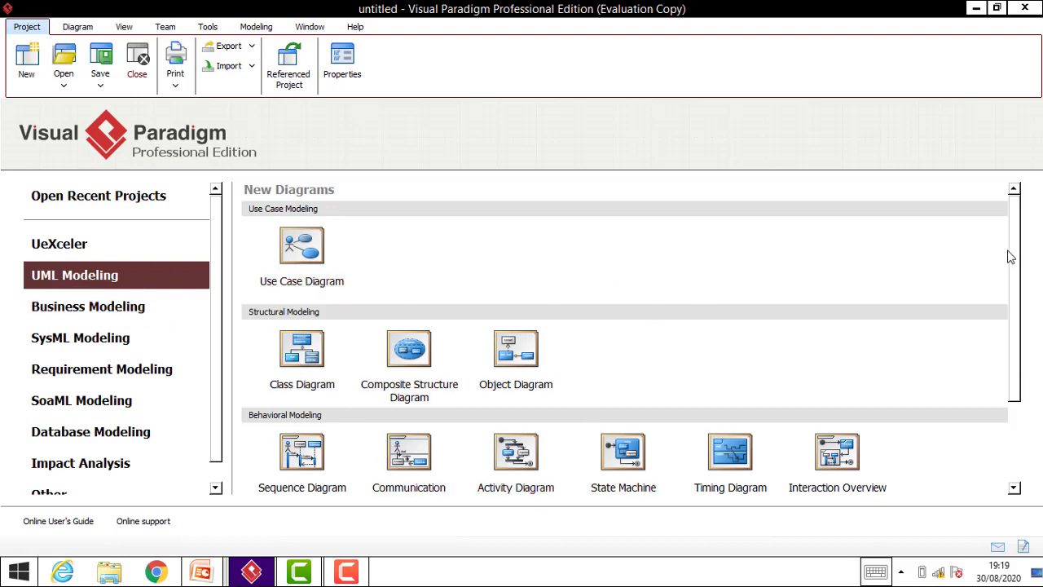
scroll(1015, 264, "down", 1)
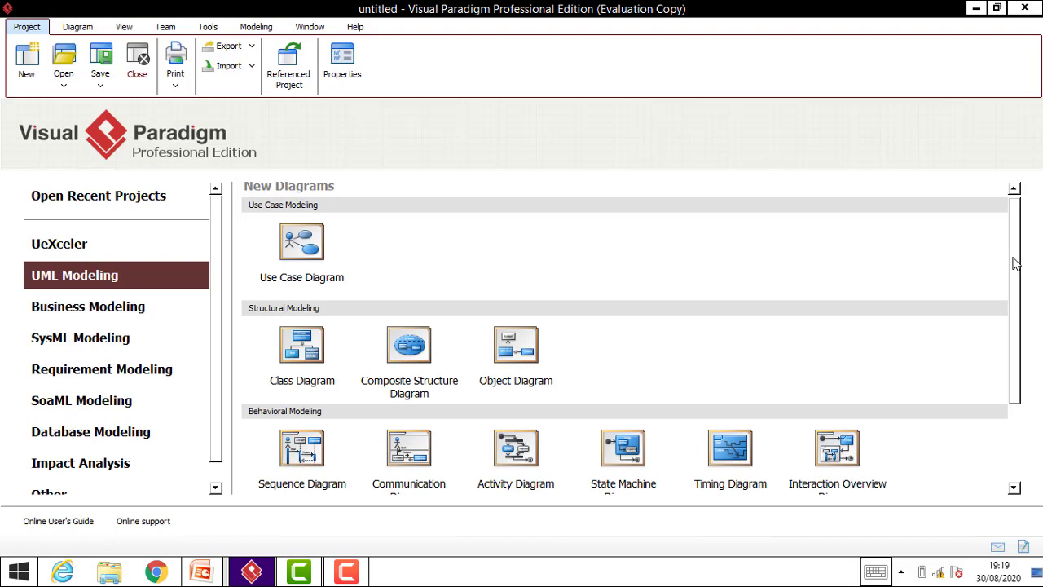
left_click_drag(1015, 264, 1013, 344)
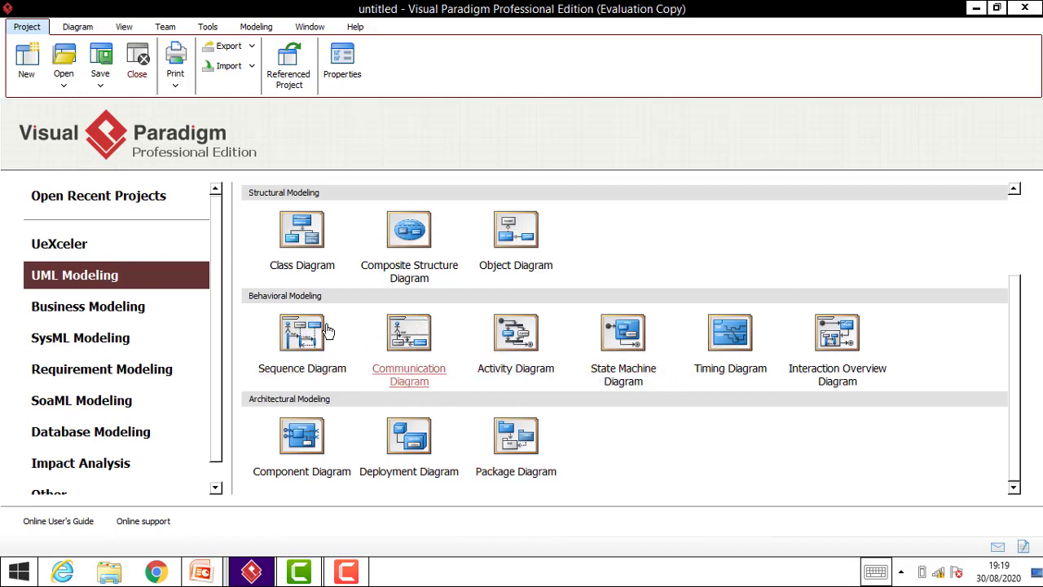
left_click(295, 229)
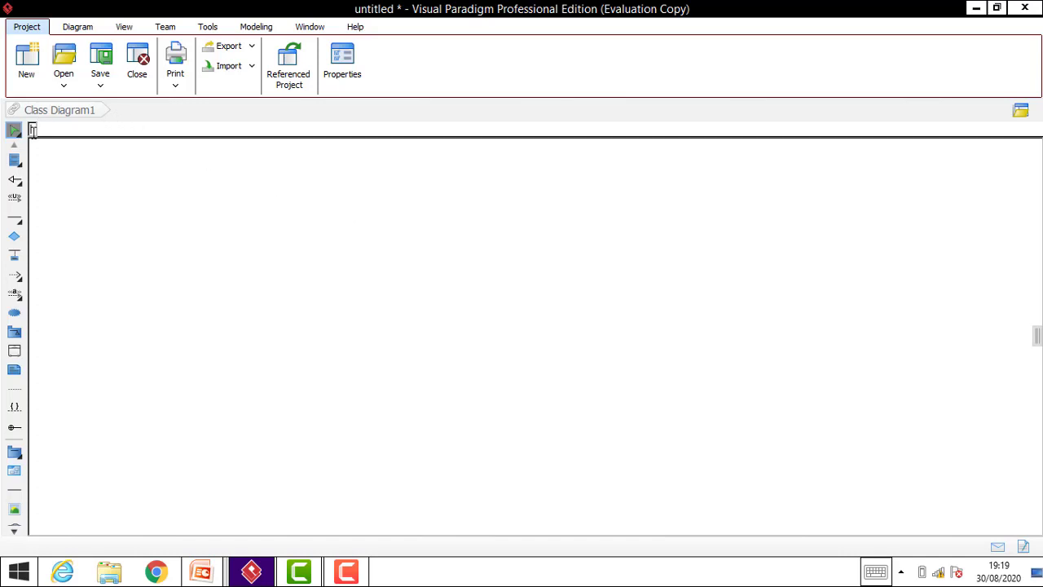
Name the new diagram's package University
type("q")
type("nivers")
type("ity")
left_click(95, 170)
key("Return")
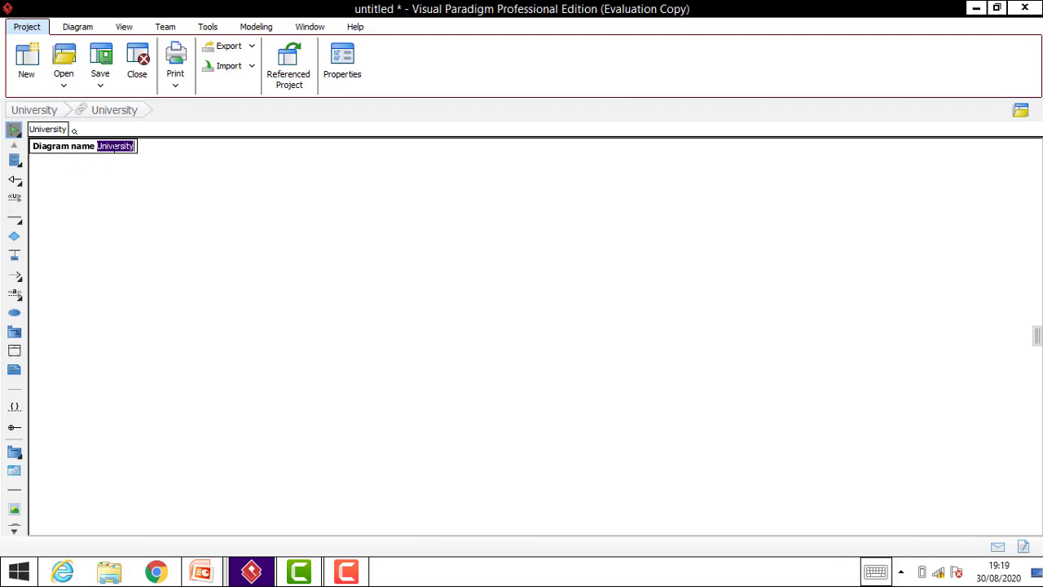
Rename the class diagram as Student
key("BackSpace")
type("Student")
key("Return")
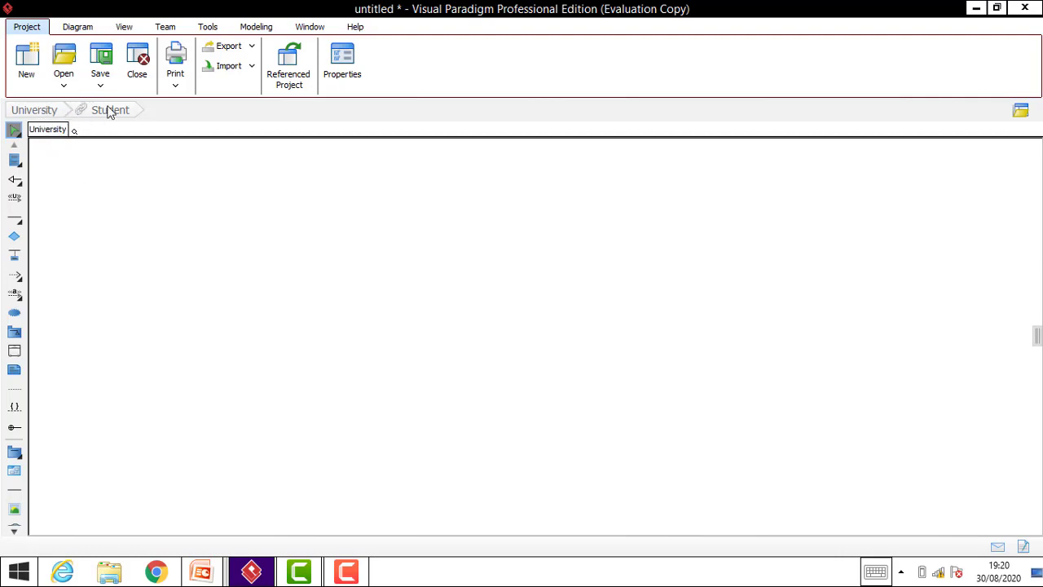
Add a class named Student to the diagram and enlarge its box in width and height
left_click(21, 169)
left_click(194, 225)
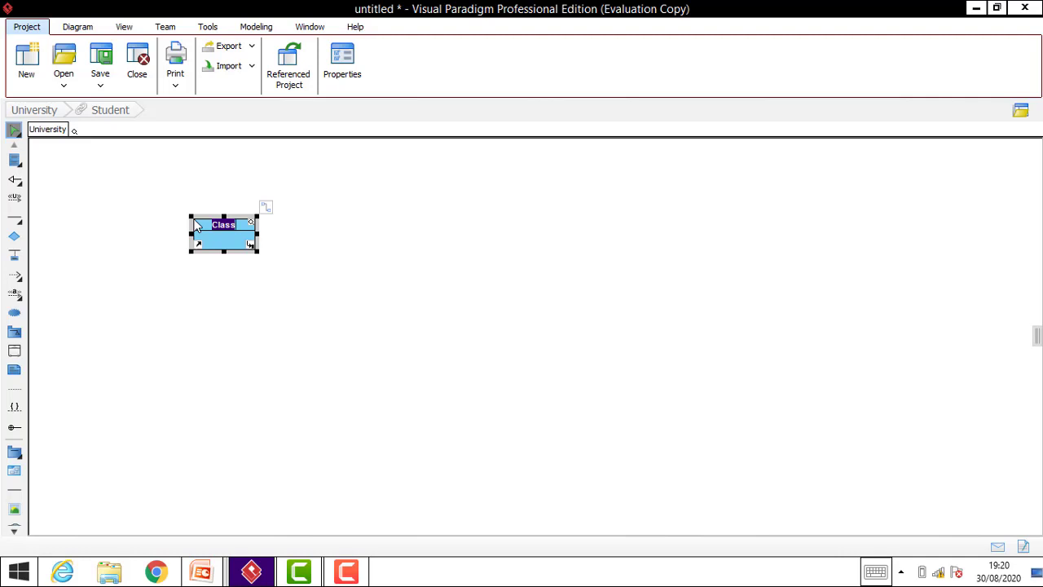
type("Student")
left_click(424, 274)
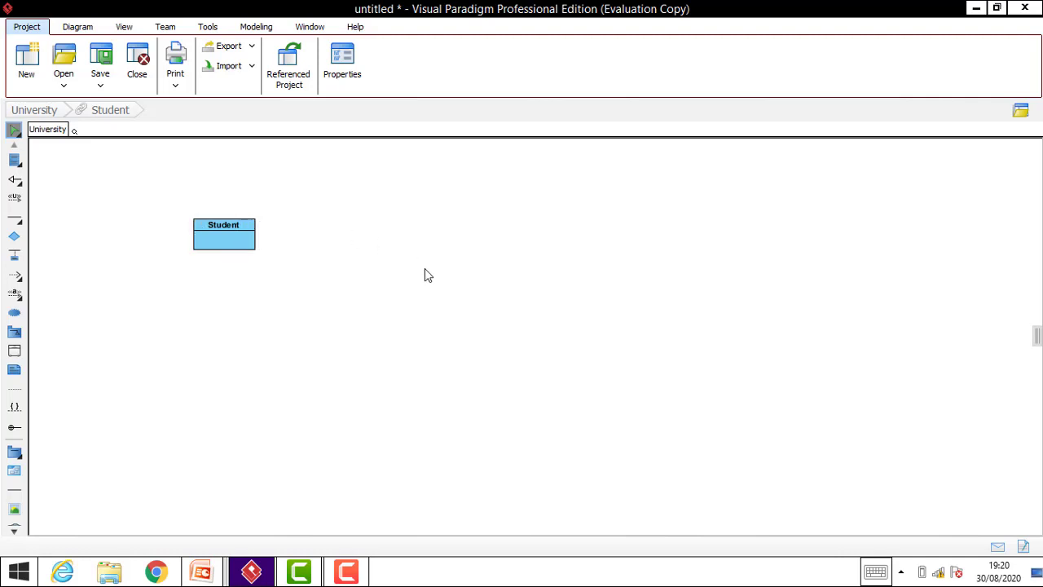
left_click(251, 242)
left_click_drag(256, 255, 308, 358)
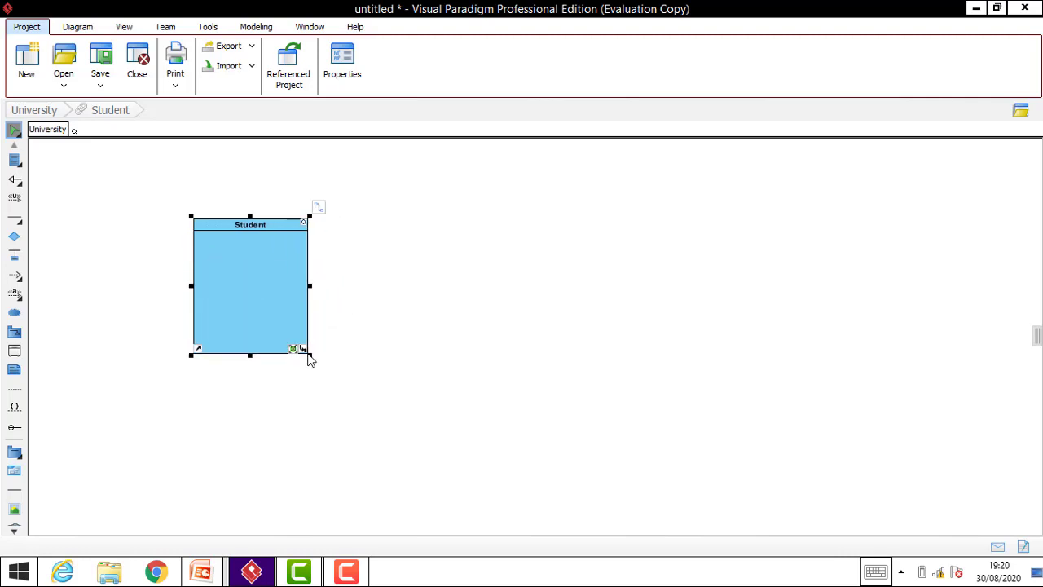
left_click(448, 271)
Add the attributes Name, Marks and Degree to the Student class
left_click(257, 280)
right_click(258, 279)
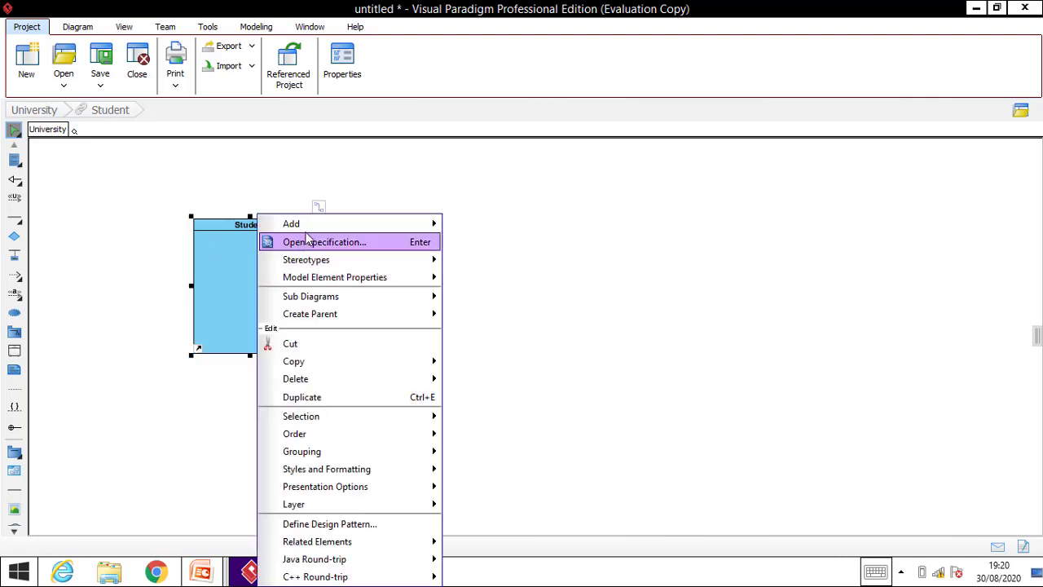
mouse_move(314, 231)
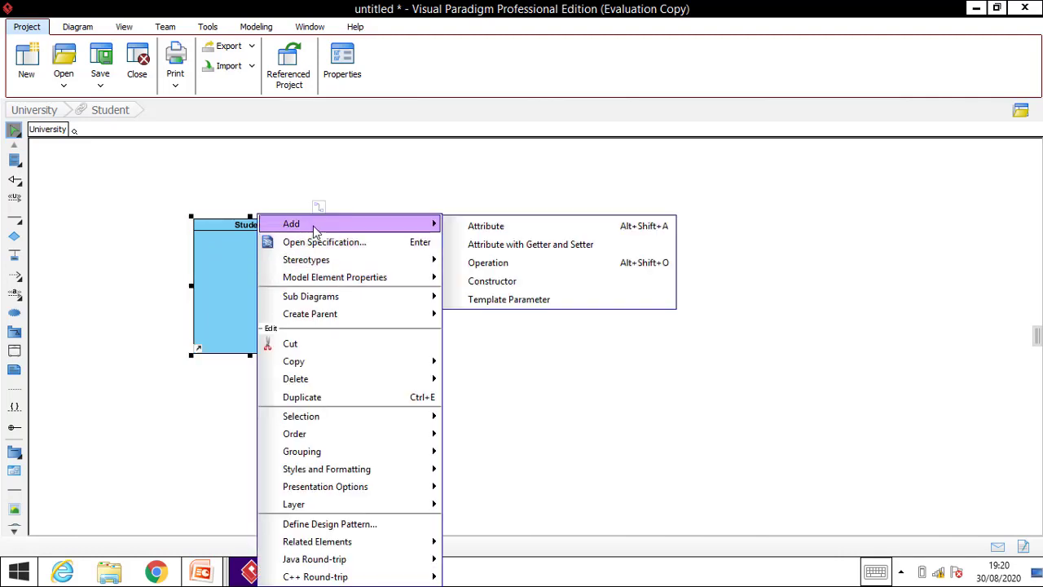
left_click(511, 227)
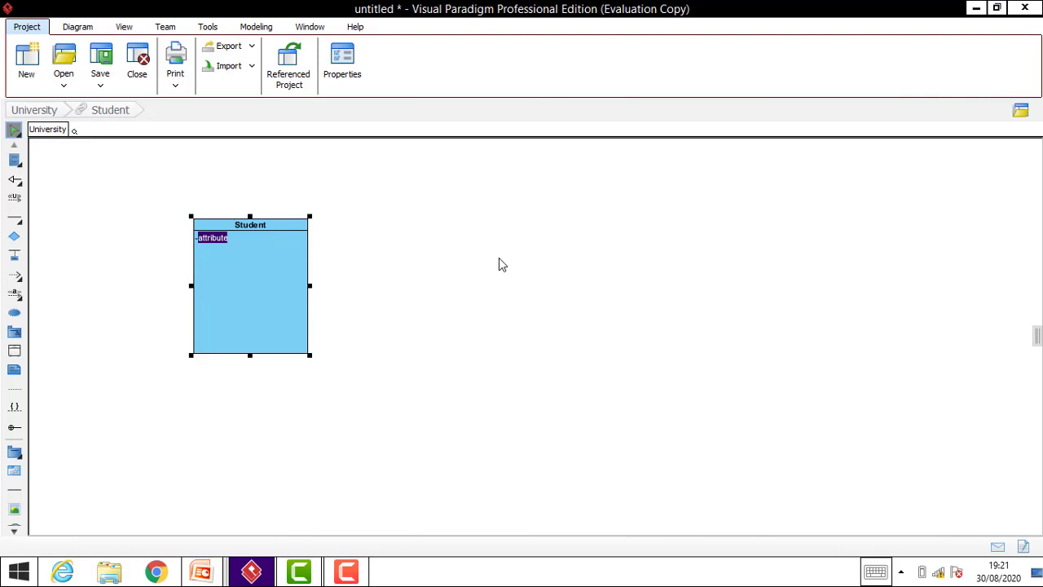
type("-Name")
key("Return")
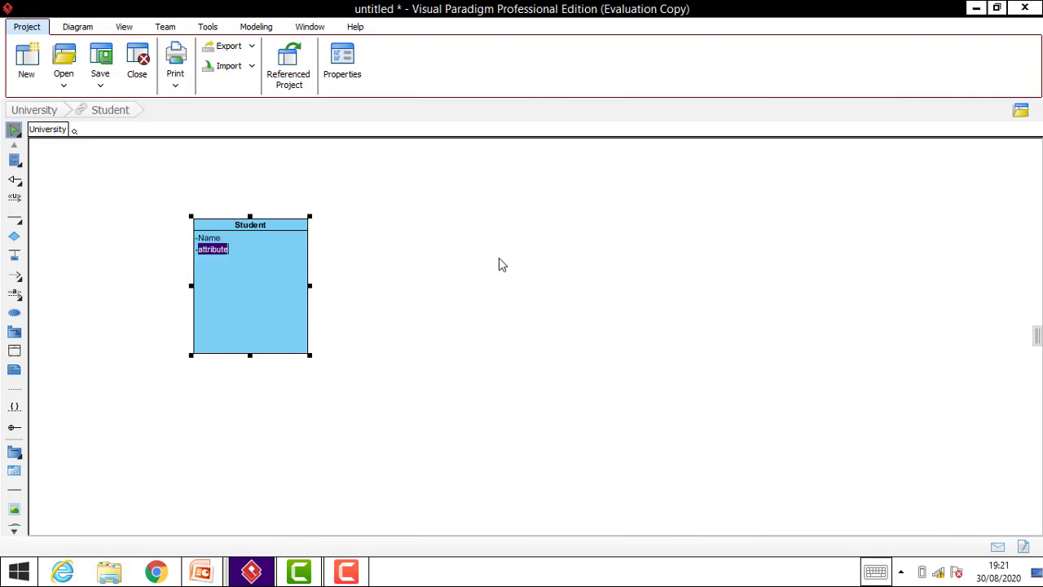
type("-Marks")
key("Return")
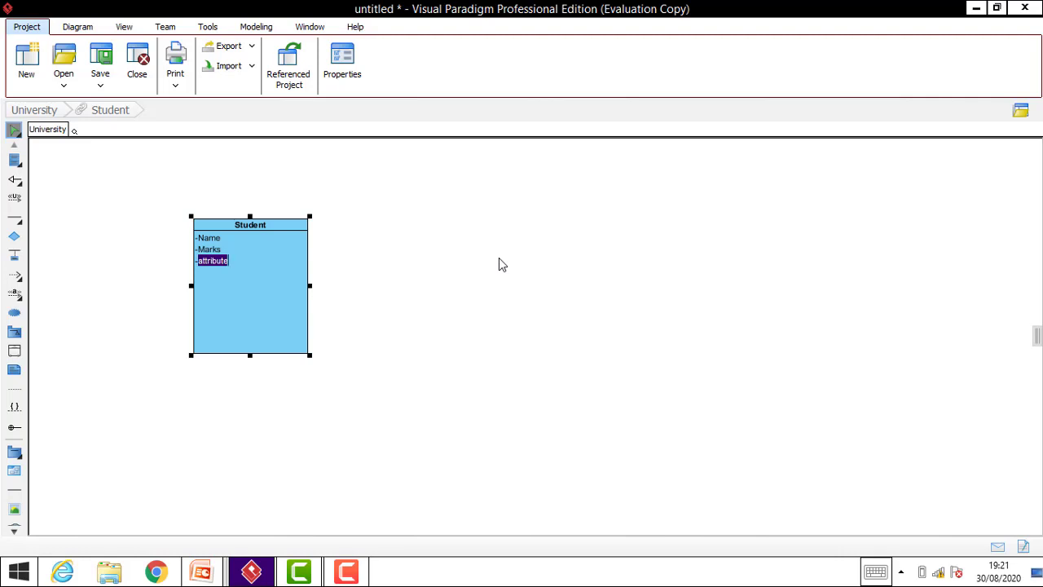
type("Degree")
left_click(532, 306)
Open the specification of the Student class's Name attribute and set its visibility to public
mouse_move(215, 275)
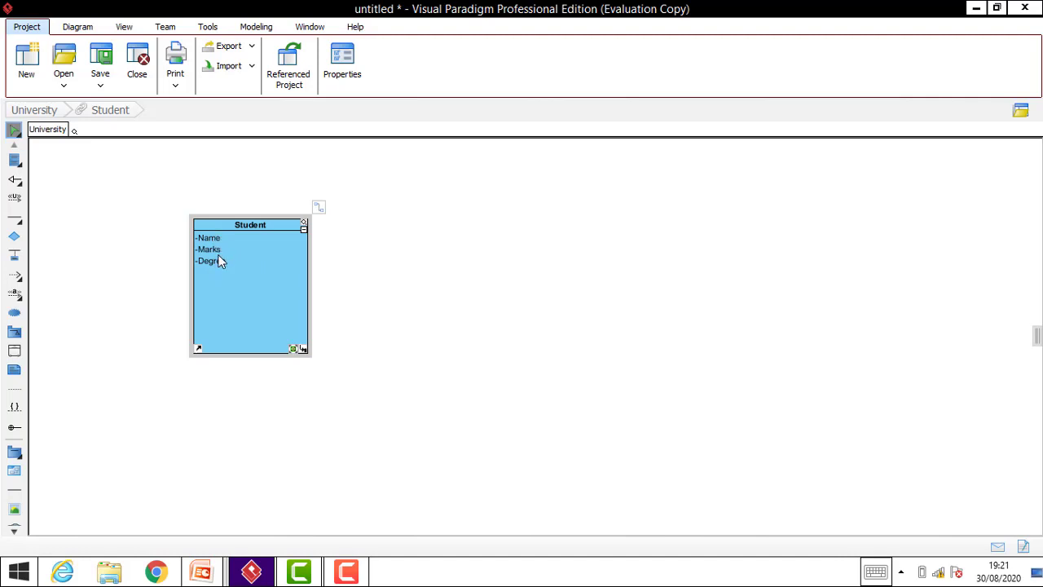
left_click(220, 248)
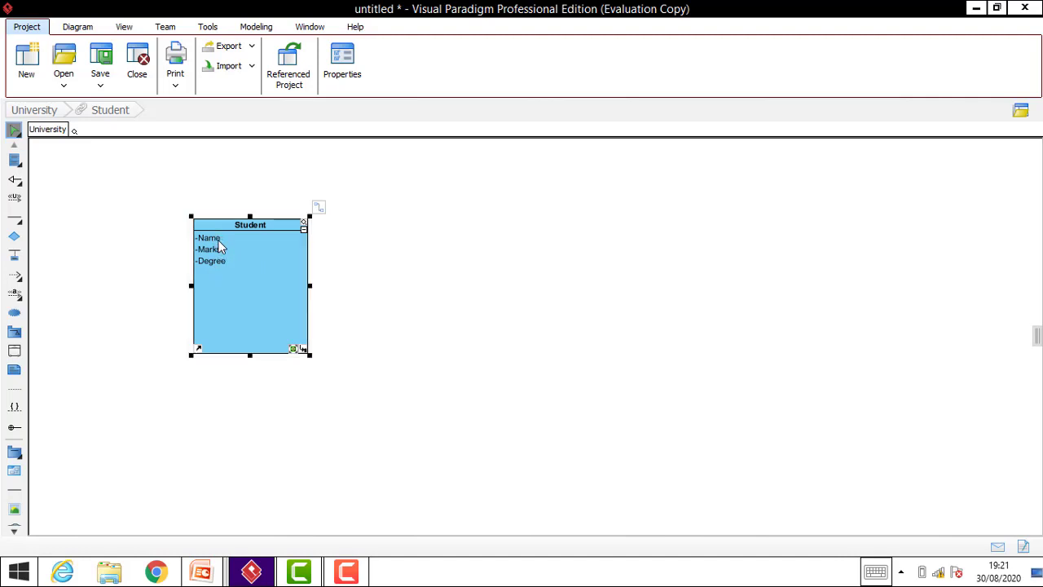
left_click(221, 240)
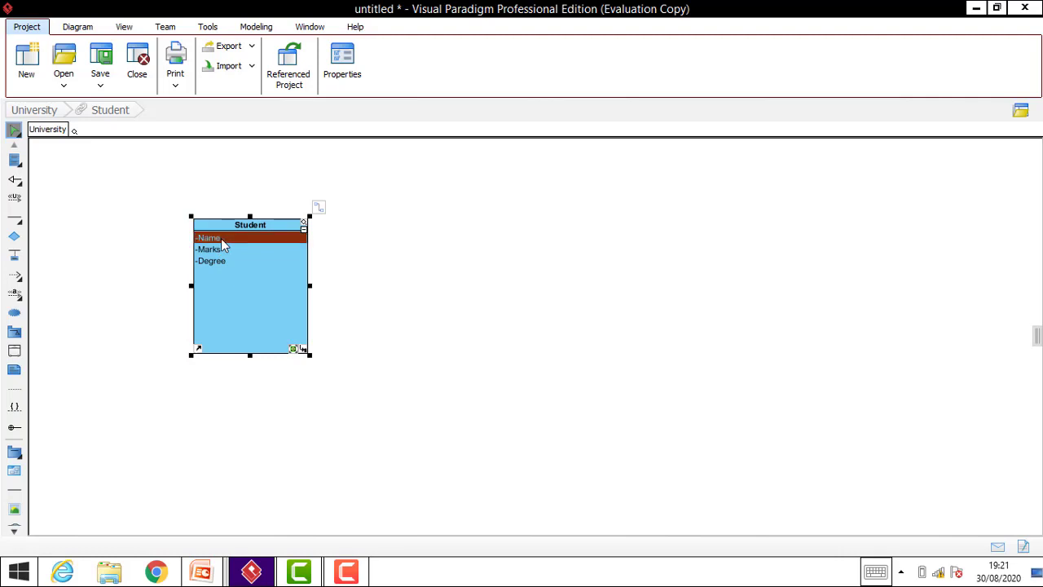
right_click(221, 242)
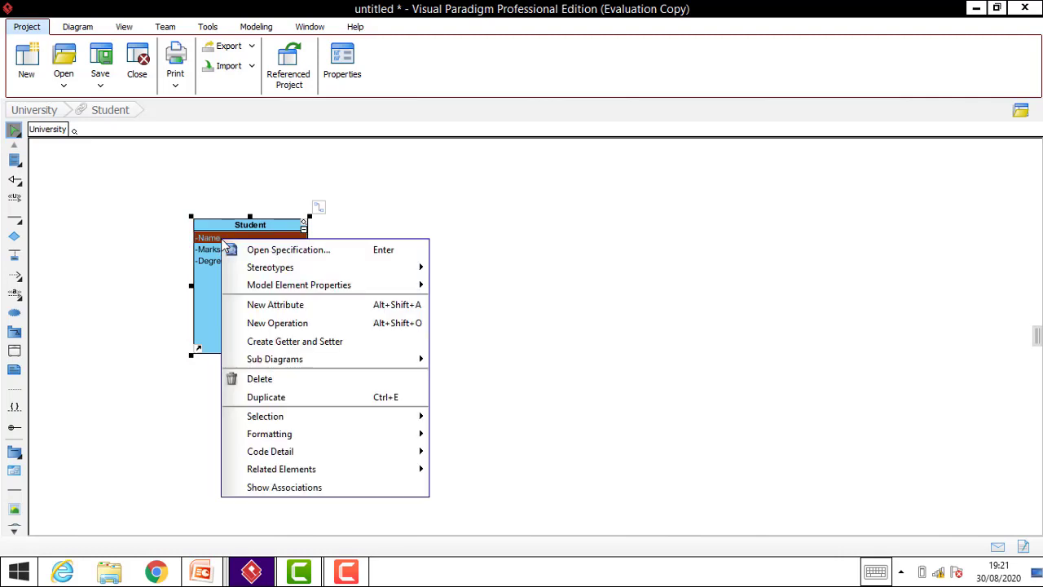
left_click(276, 250)
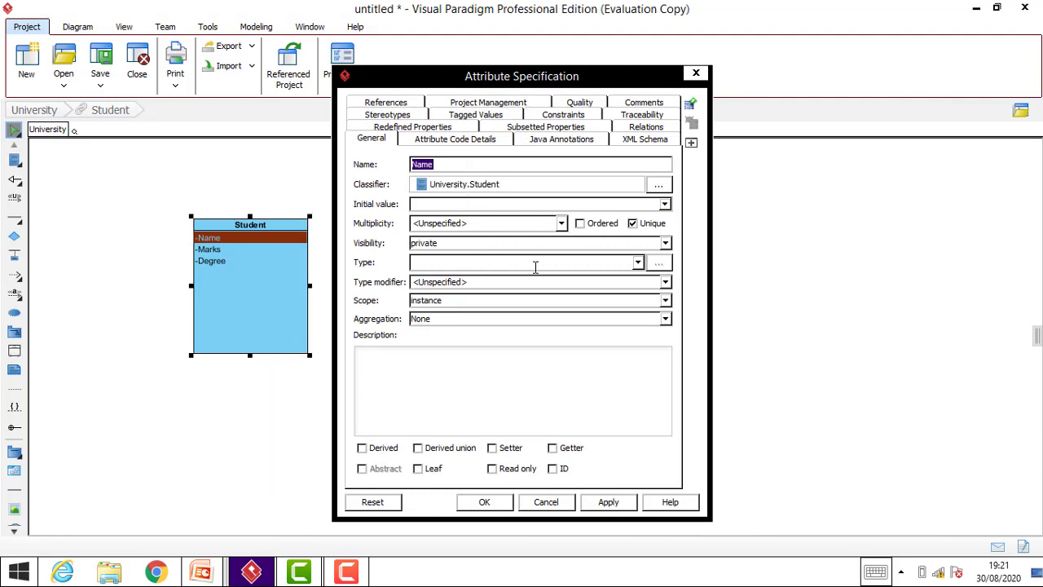
left_click(665, 243)
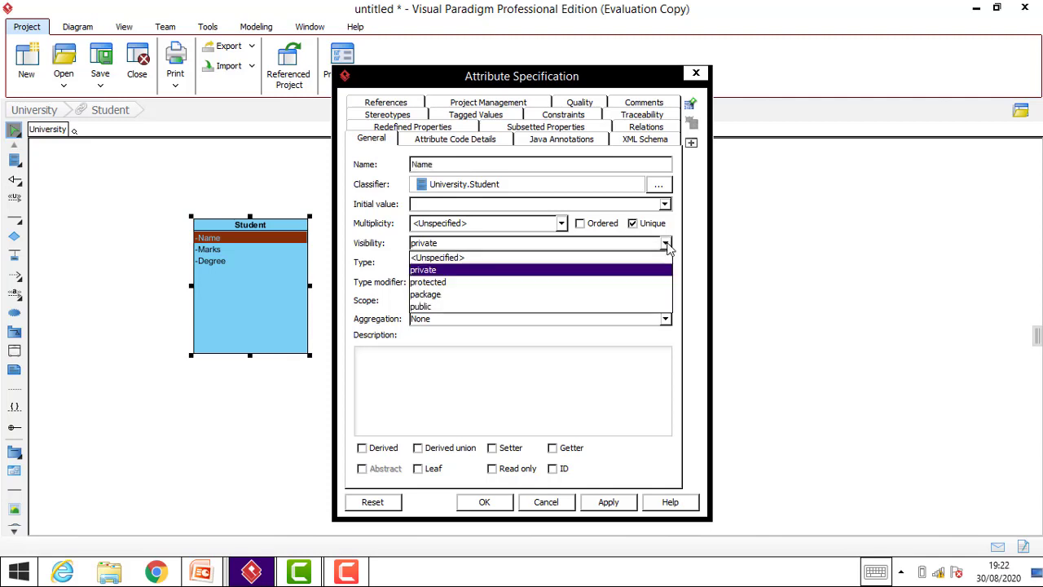
left_click(605, 305)
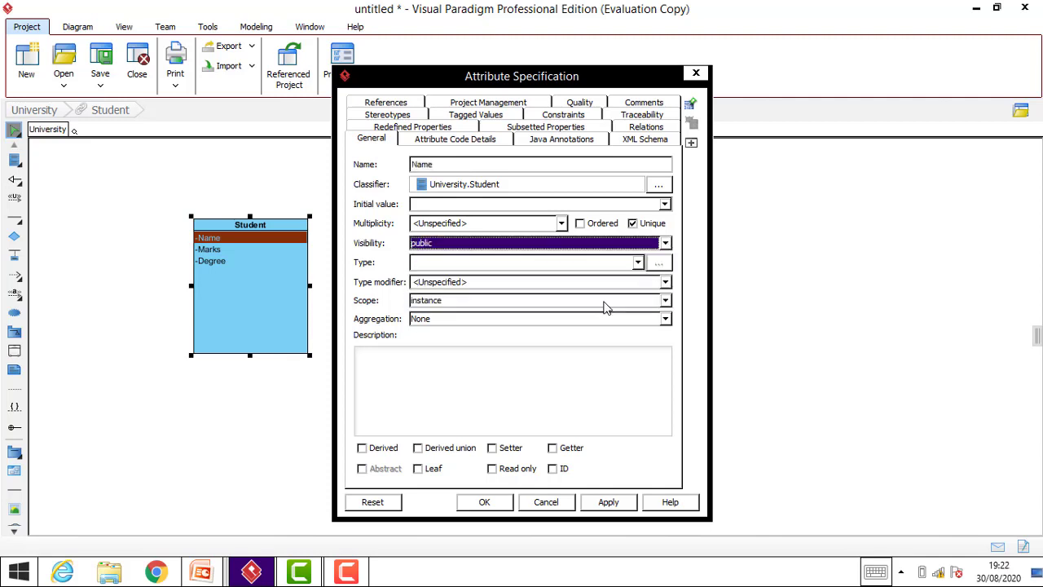
Set the Name attribute's type to string and apply the specification
left_click(637, 263)
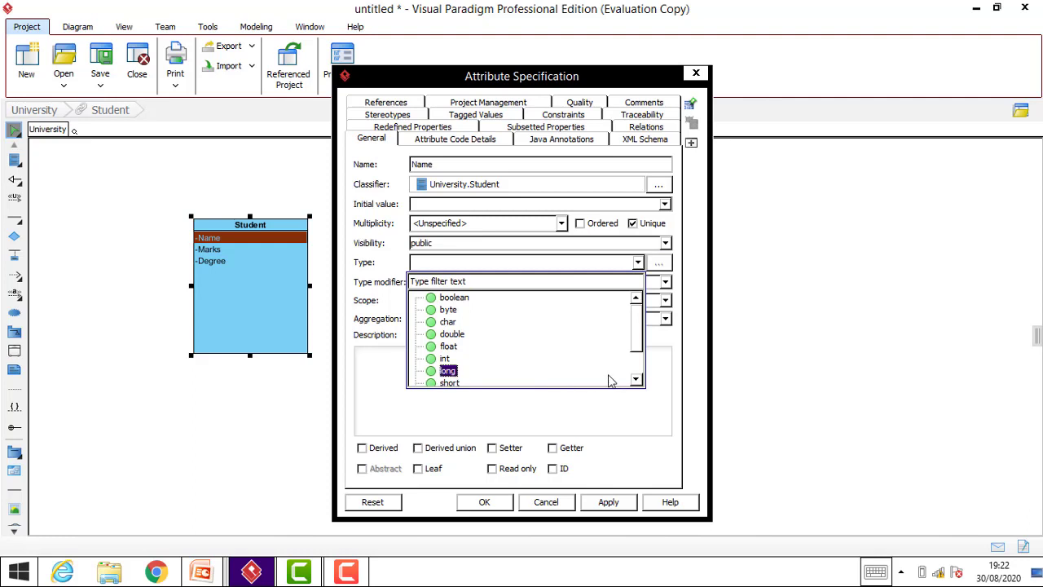
left_click(636, 379)
left_click(636, 380)
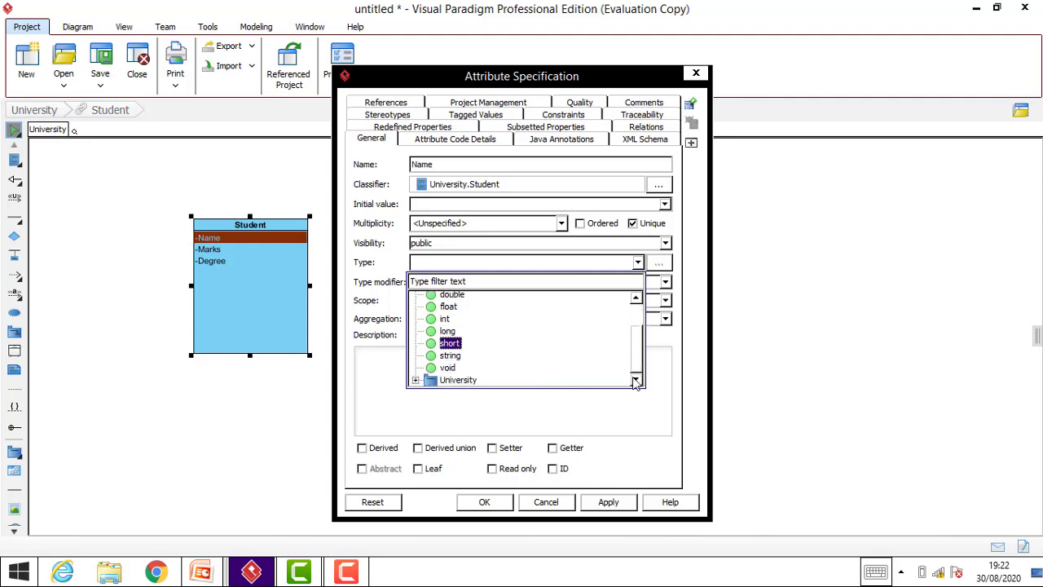
left_click(446, 357)
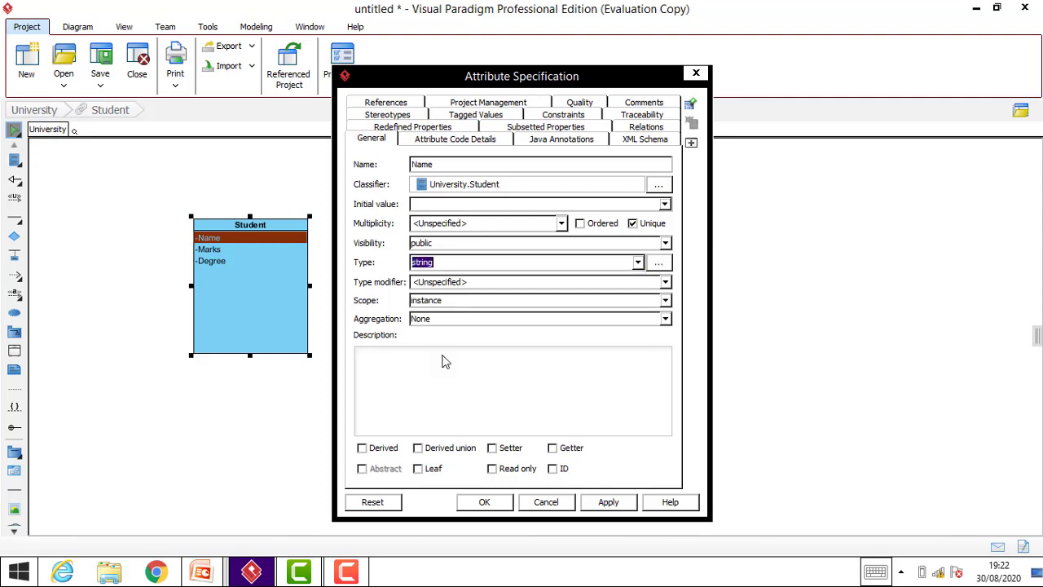
left_click(603, 503)
left_click(486, 502)
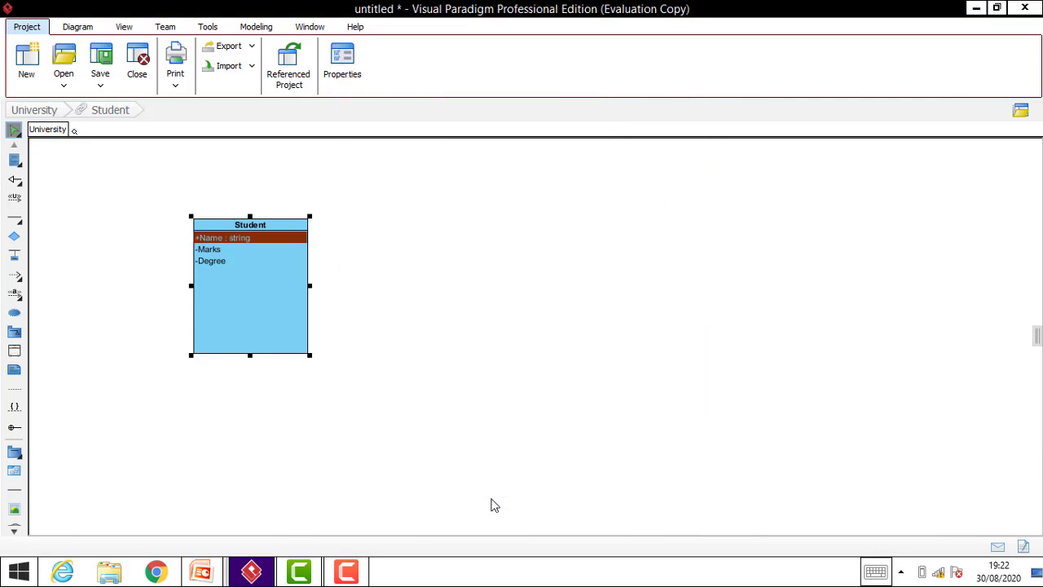
left_click(443, 280)
Open the specification of the Student class's Marks attribute and set its type to int
left_click(203, 243)
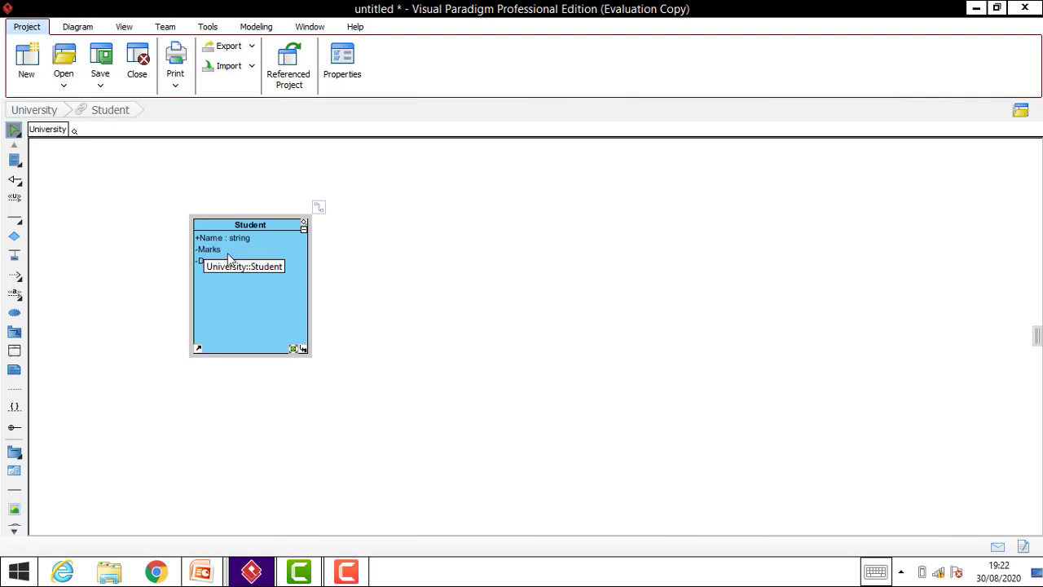
left_click(225, 258)
right_click(222, 251)
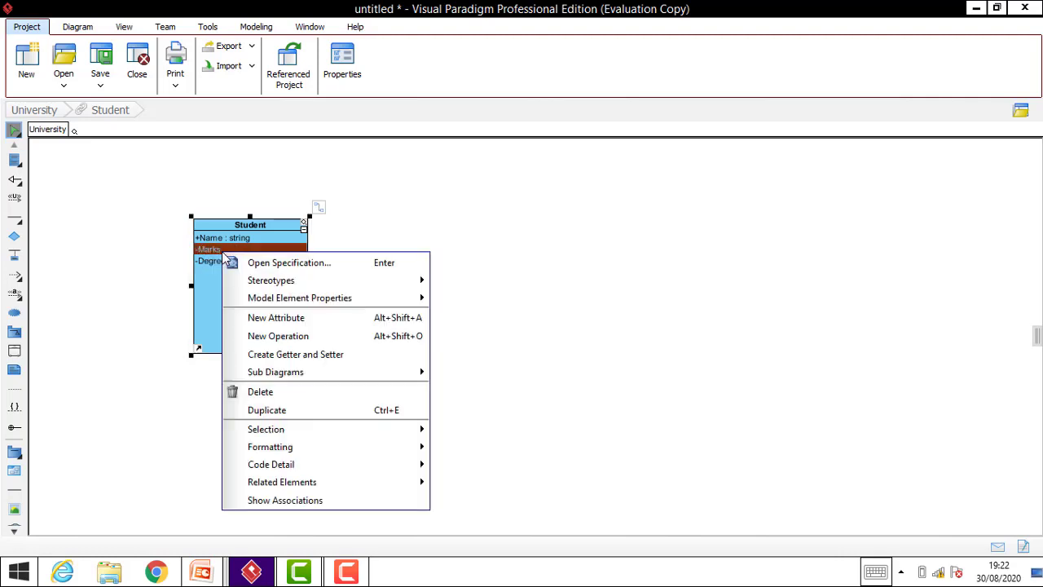
left_click(286, 259)
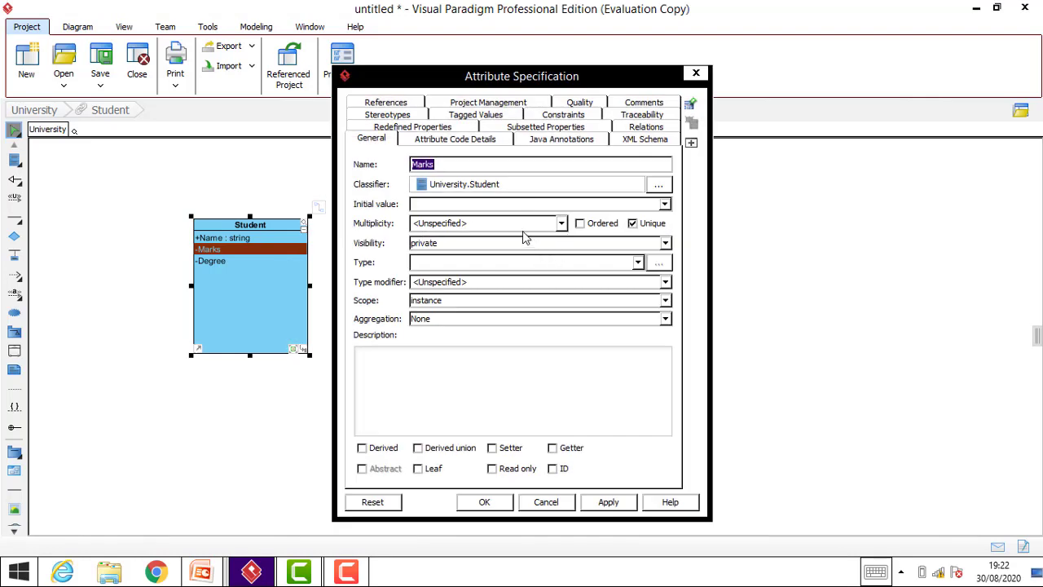
left_click(637, 263)
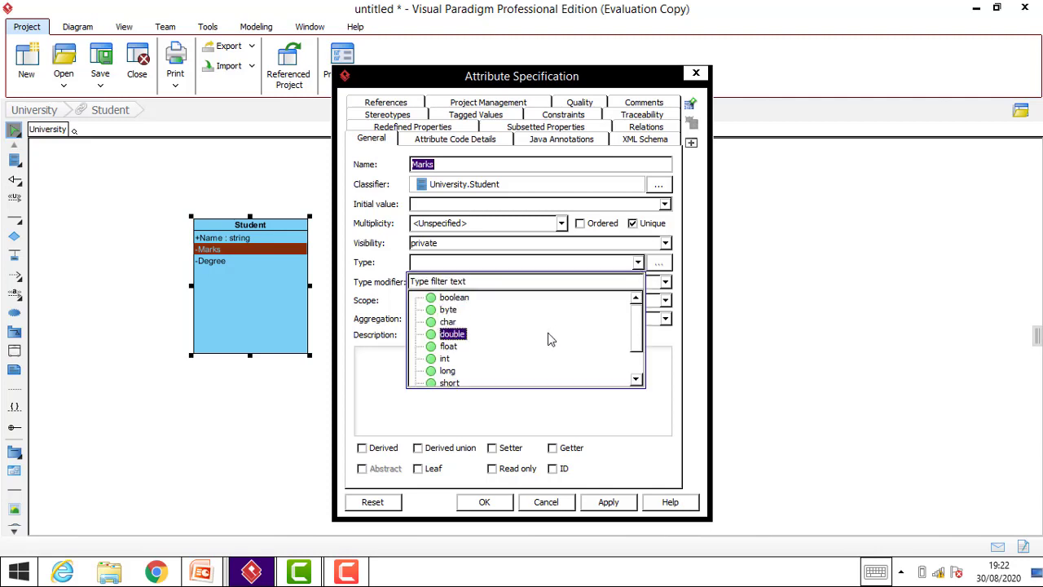
left_click(515, 358)
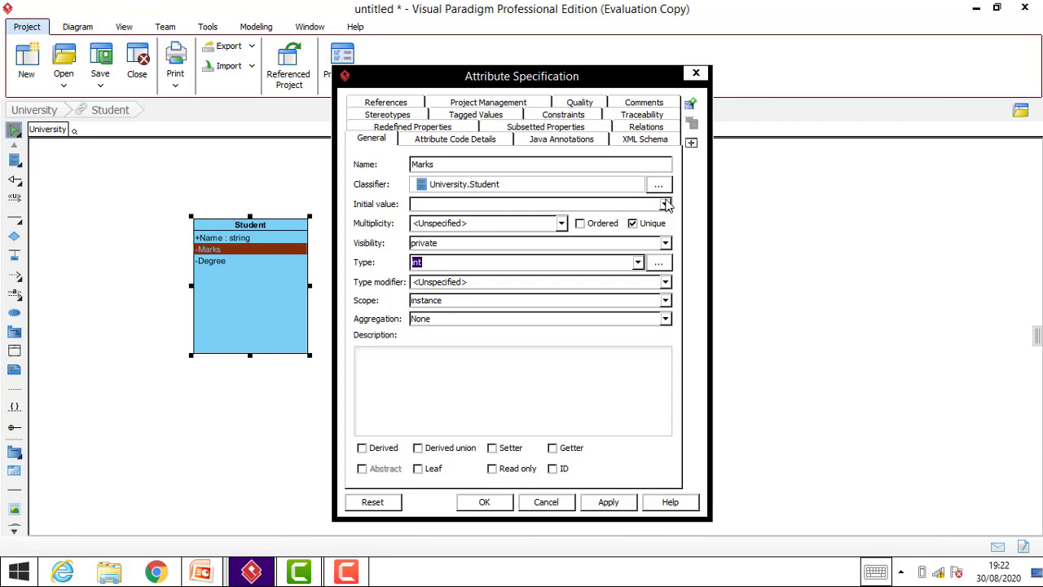
Set the Marks attribute's visibility to public and apply the specification
left_click(664, 244)
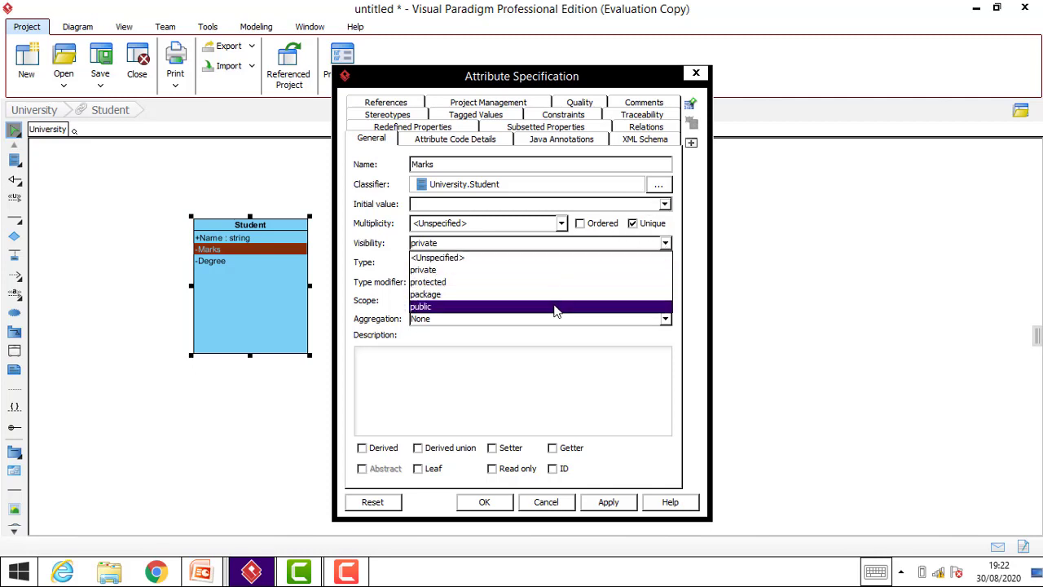
left_click(554, 307)
left_click(601, 505)
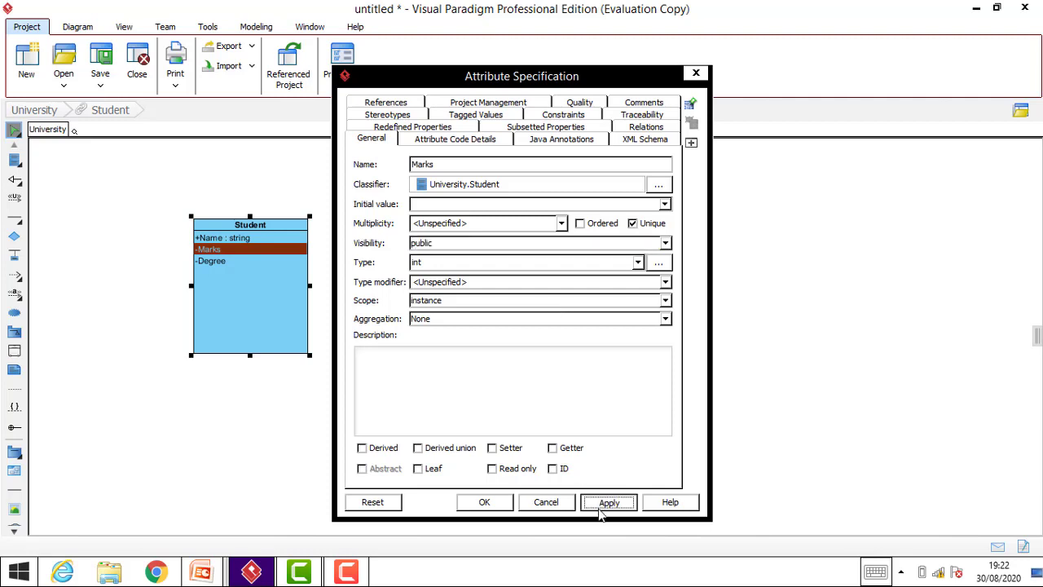
left_click(503, 505)
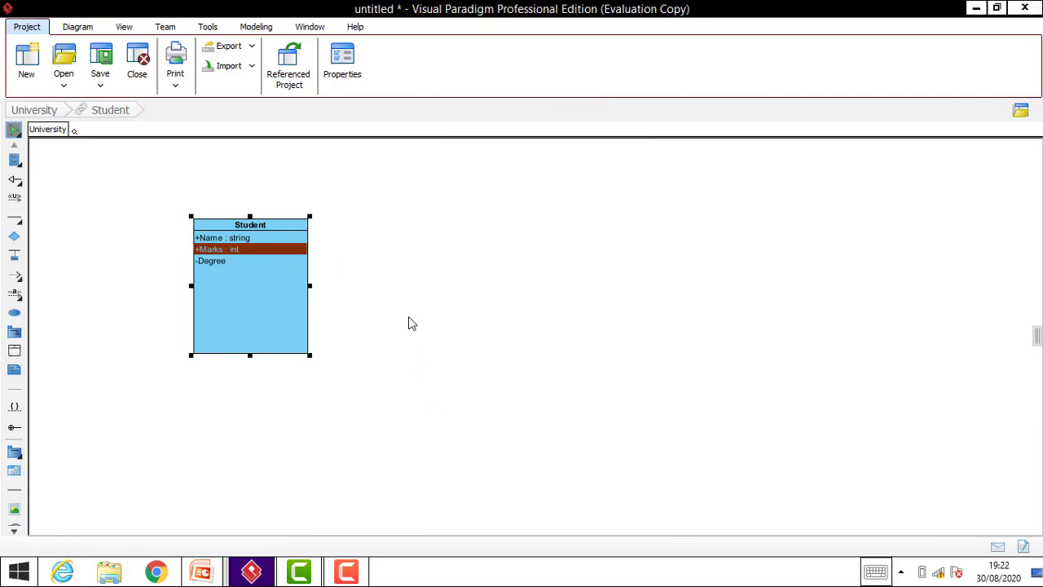
left_click(408, 316)
Open the specification of the Student class's Degree attribute and set its type to string
left_click(212, 262)
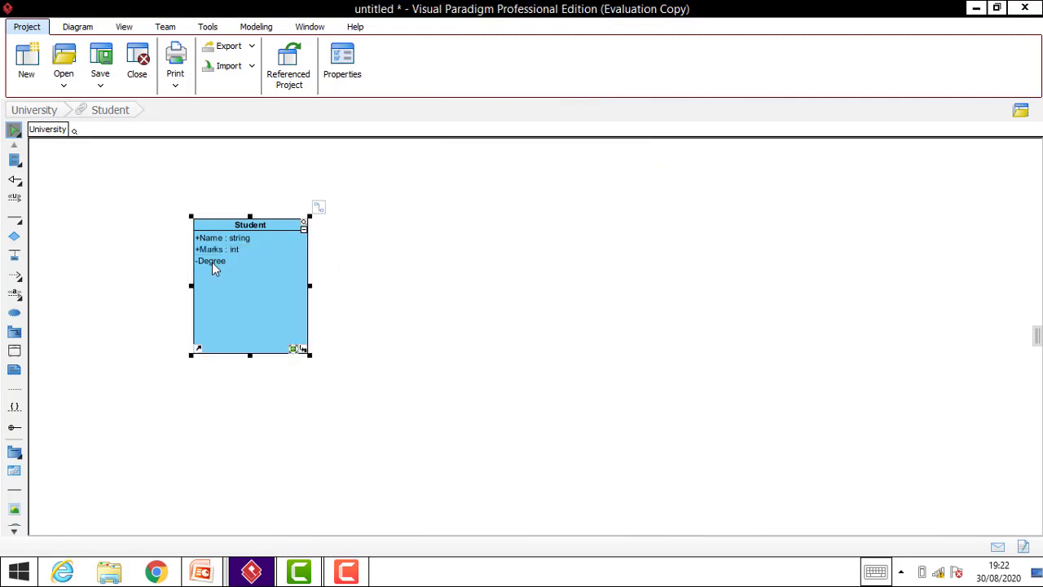
right_click(212, 262)
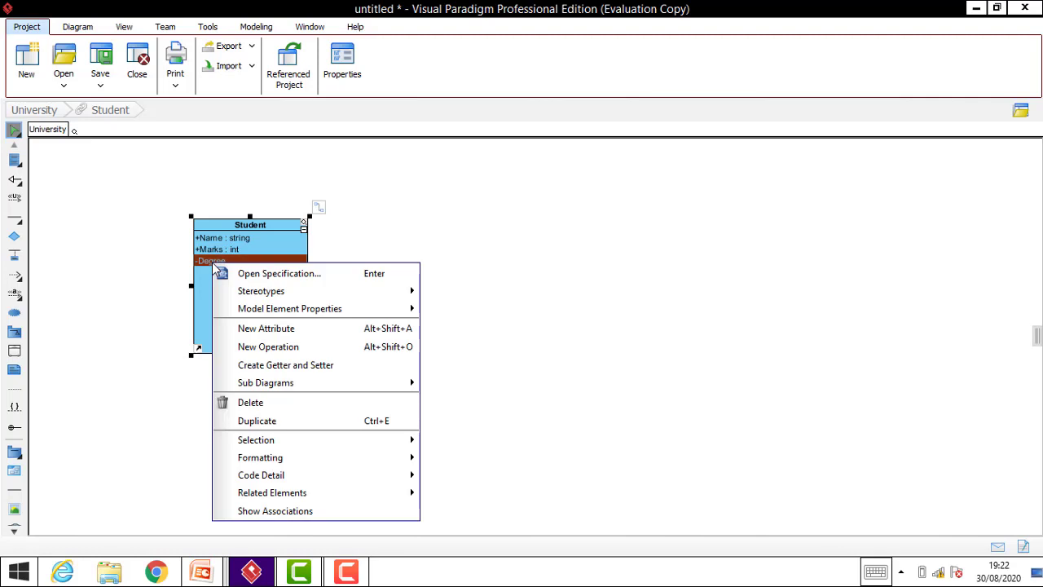
left_click(274, 275)
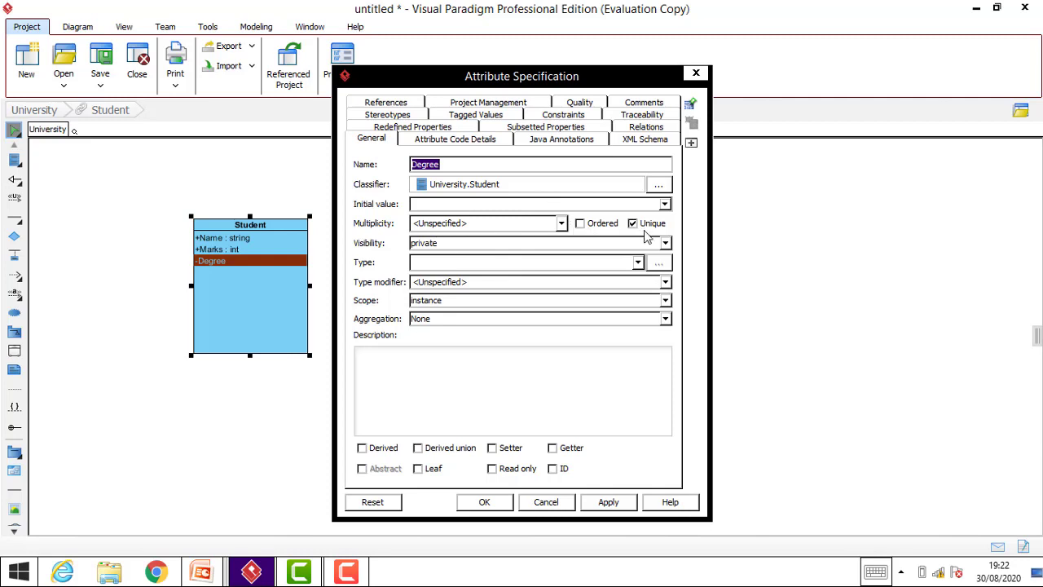
left_click(637, 262)
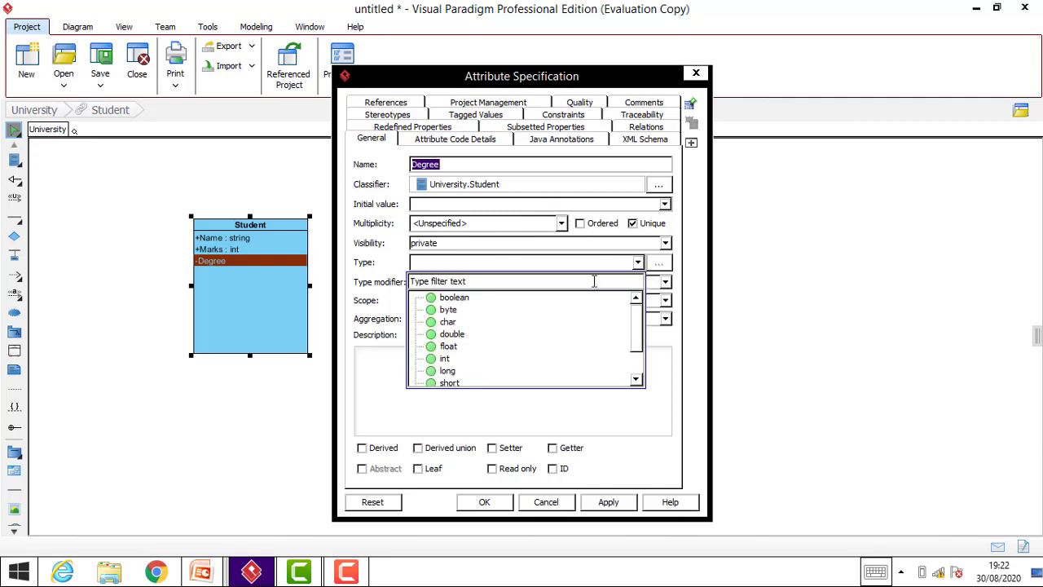
left_click(639, 380)
left_click(639, 380)
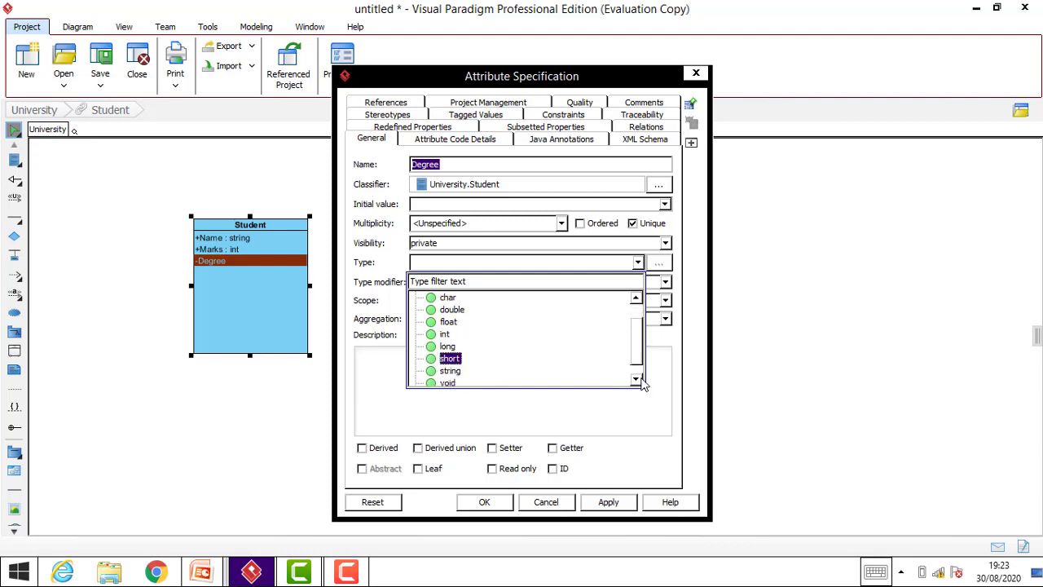
left_click(639, 380)
left_click(497, 358)
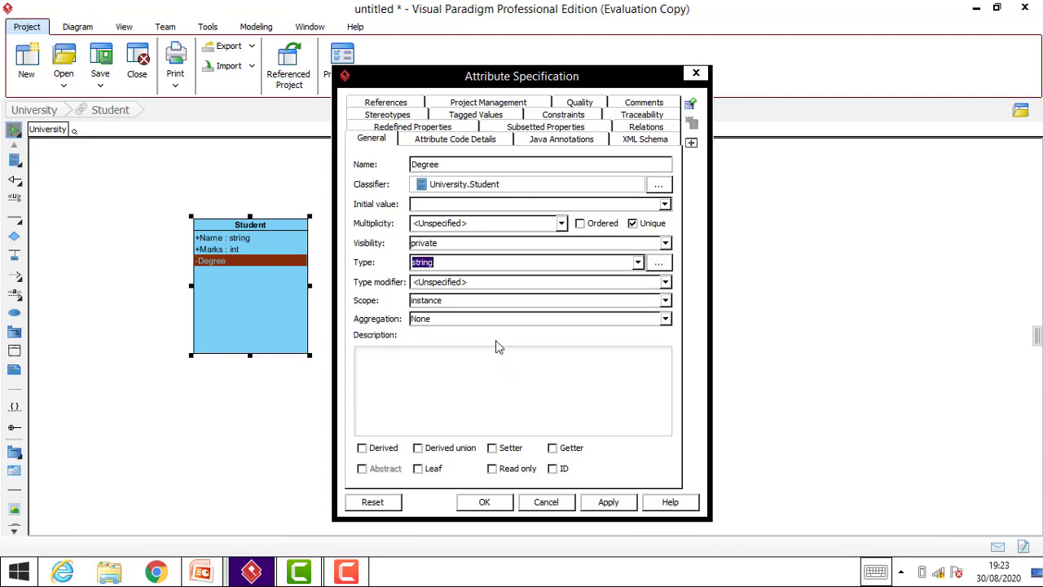
Set the Degree attribute's visibility to public and apply the specification
left_click(664, 243)
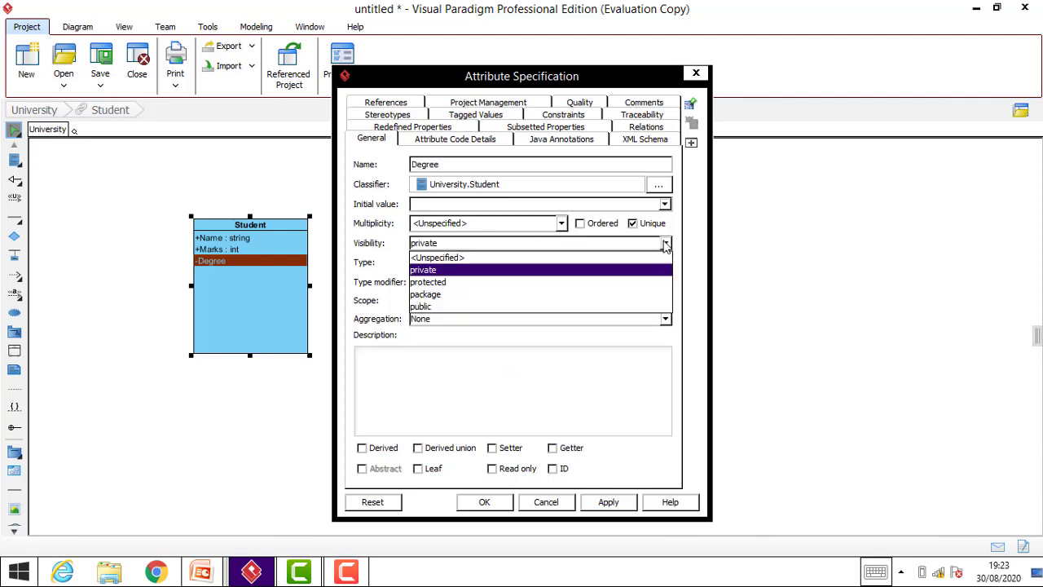
left_click(570, 308)
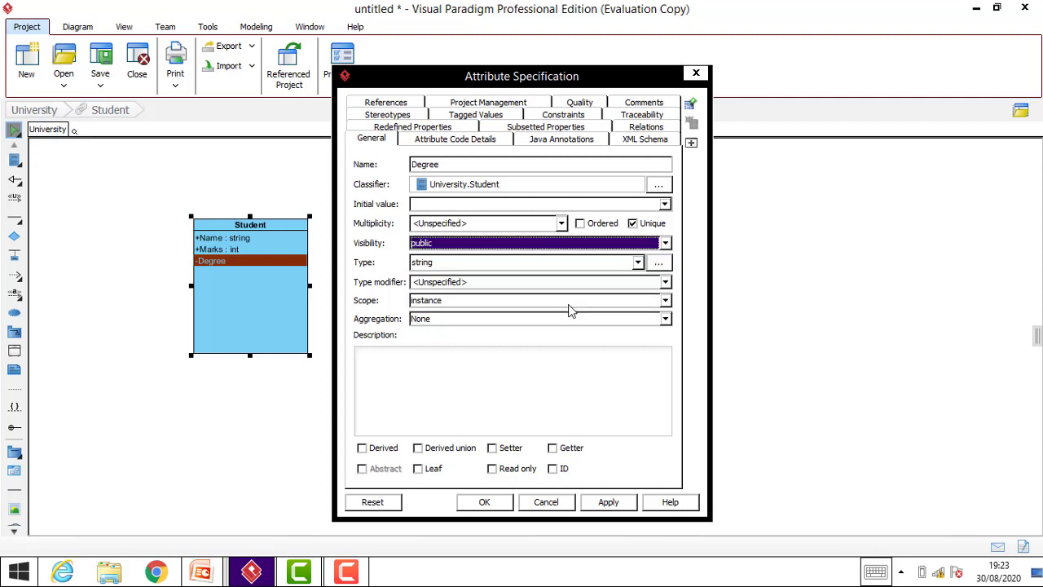
left_click(608, 503)
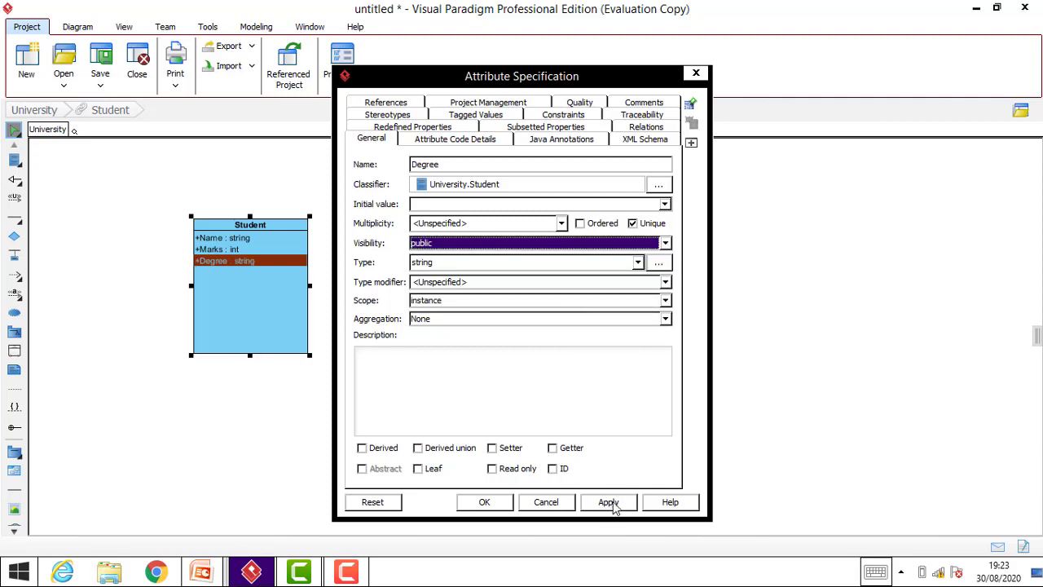
left_click(503, 504)
left_click(455, 323)
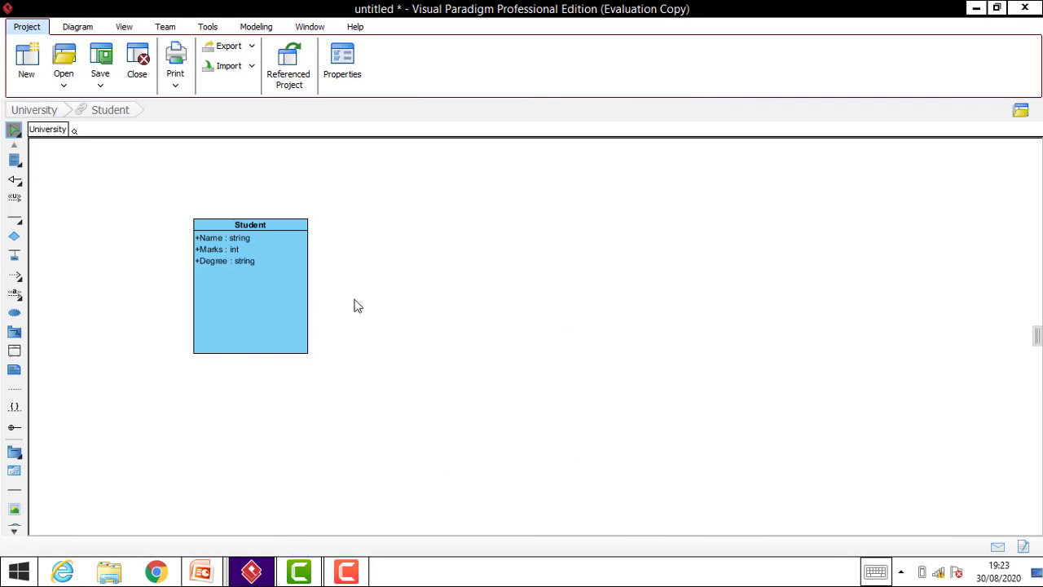
Add an operation named TotalMark to the Student class
right_click(247, 287)
mouse_move(317, 210)
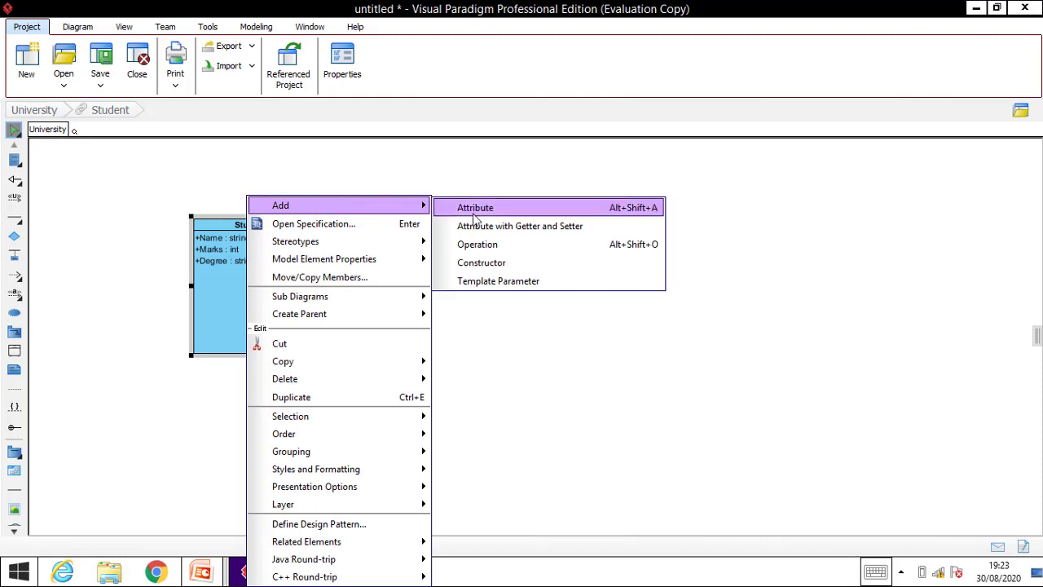
left_click(508, 246)
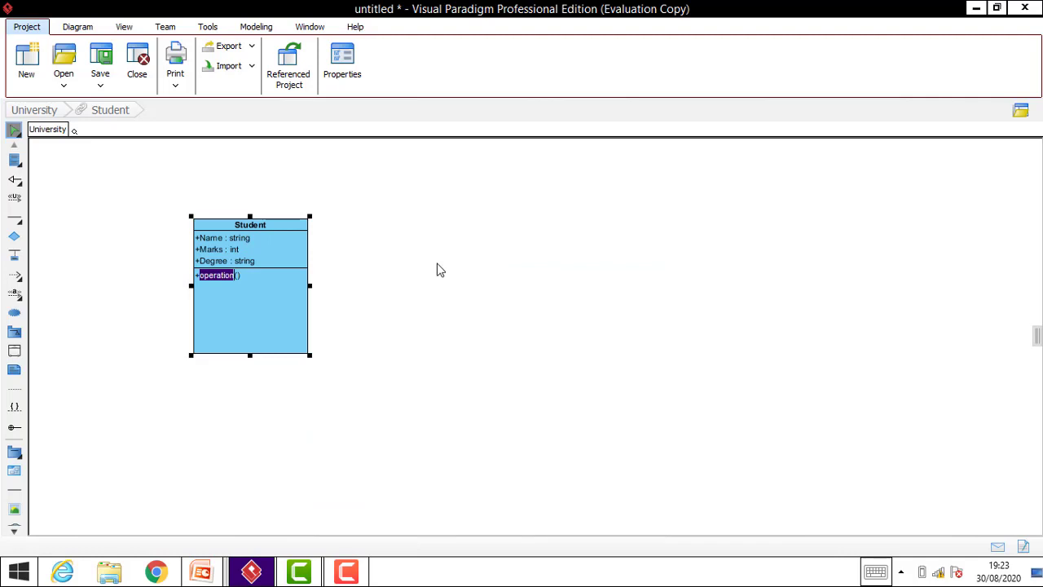
key("BackSpace")
type("TotalMark")
key("Return")
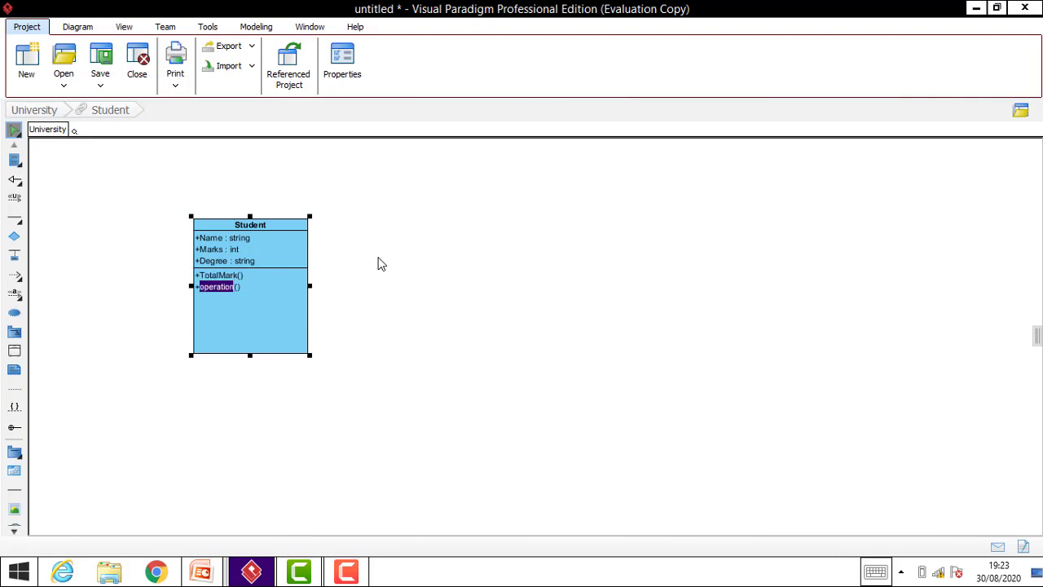
left_click(401, 309)
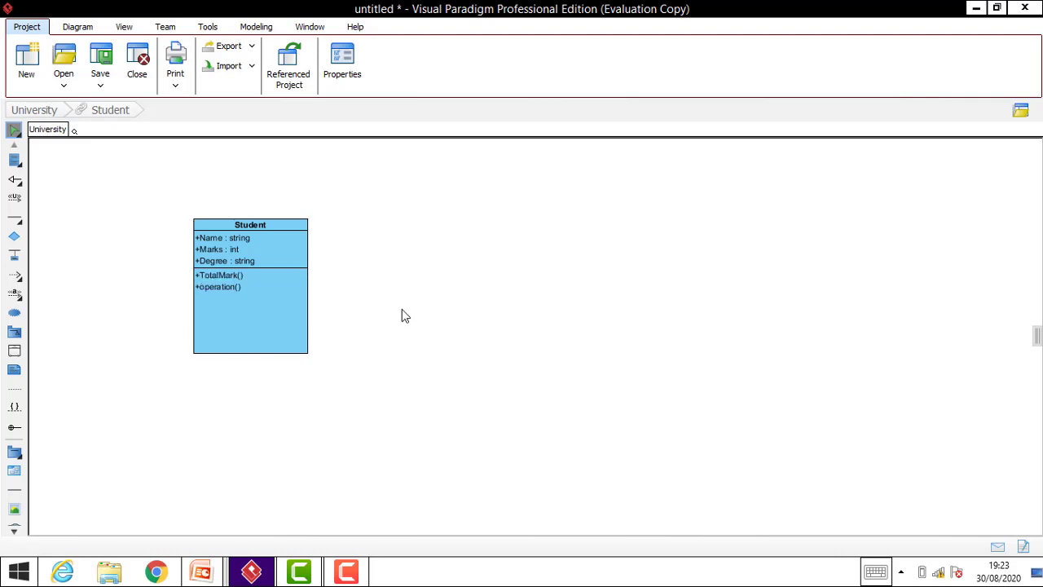
Delete the extra default-named operation below TotalMark and shorten the Student class box to fit its contents
left_click(228, 269)
left_click(220, 287)
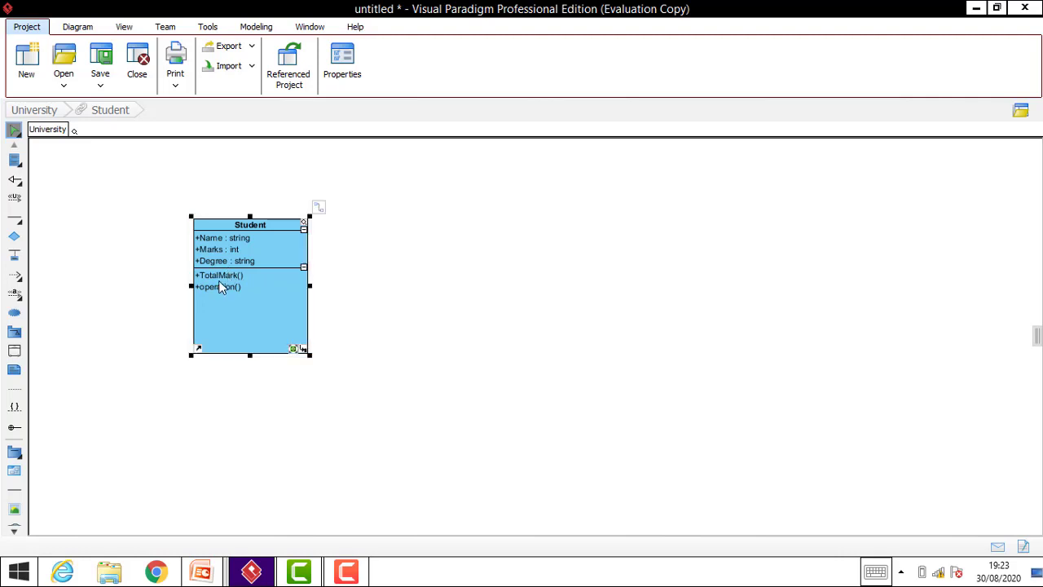
left_click(221, 291)
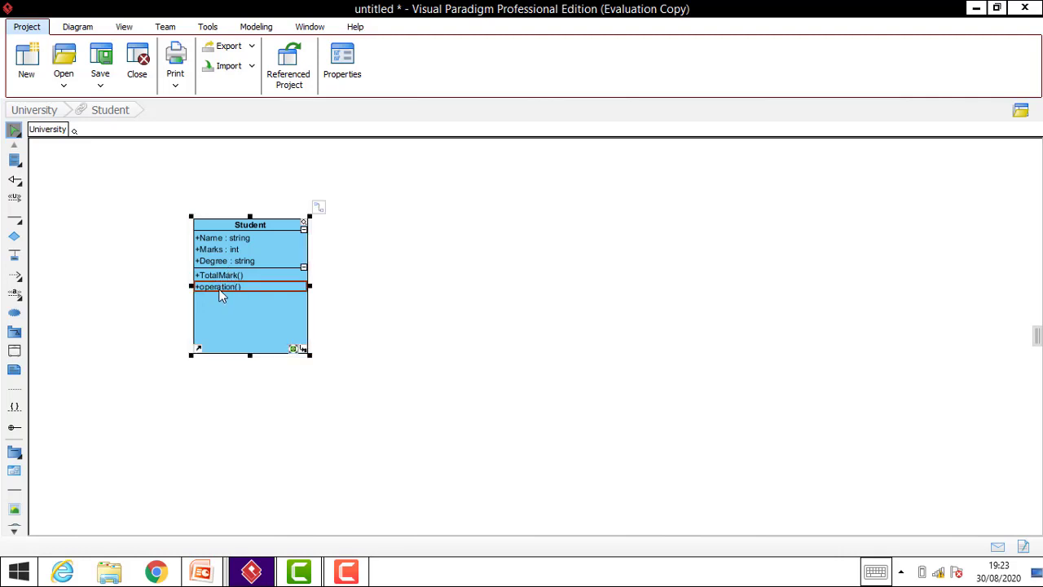
left_click(220, 292)
right_click(220, 290)
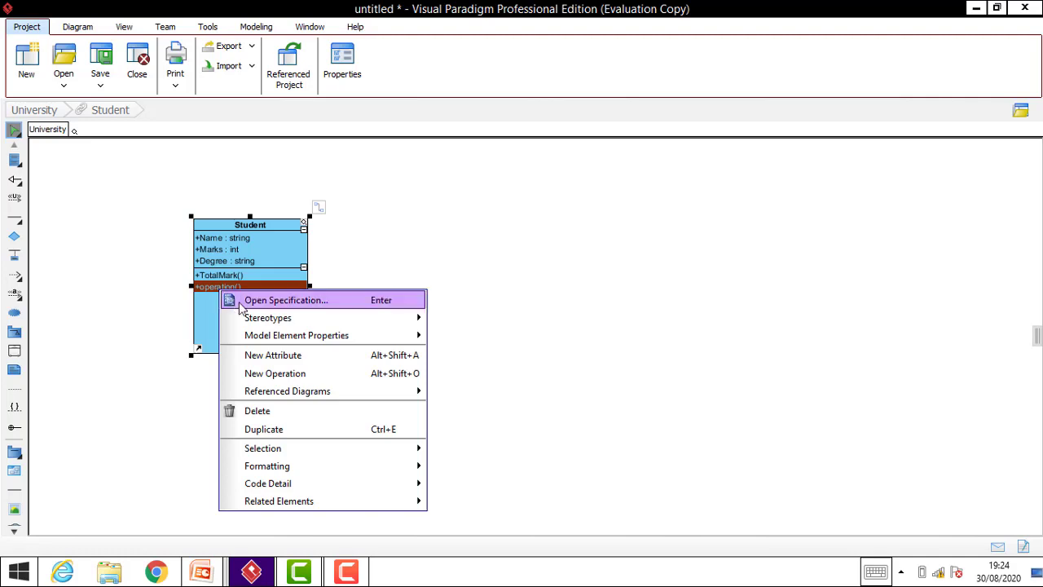
left_click(272, 411)
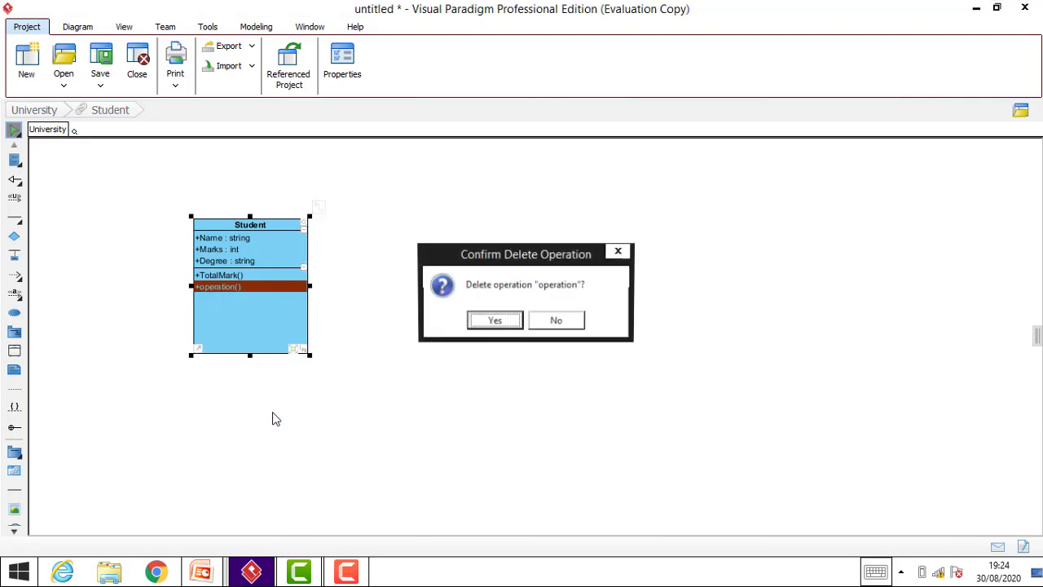
left_click(489, 321)
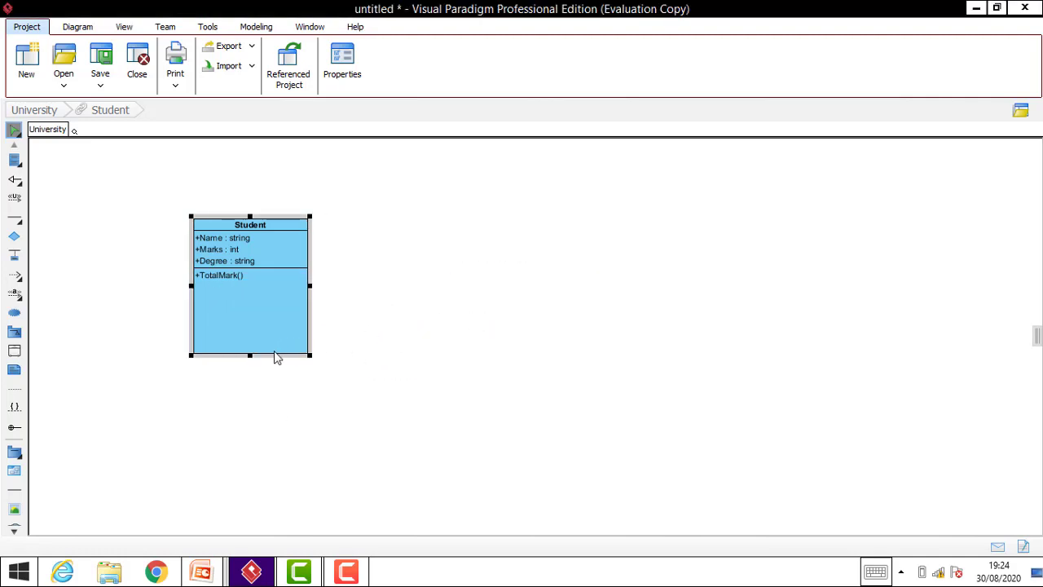
left_click_drag(252, 352, 250, 295)
left_click(425, 294)
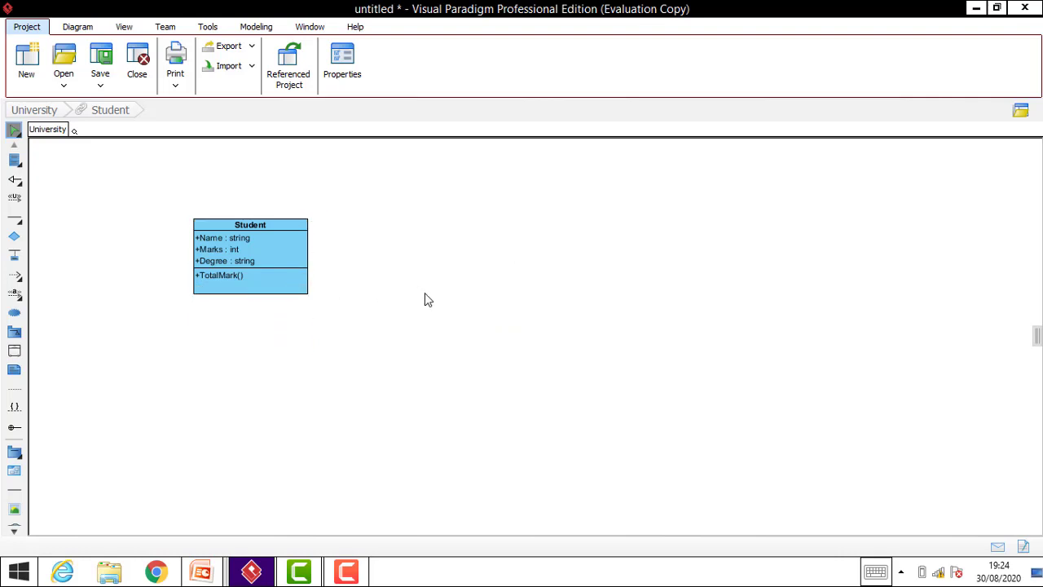
left_click(261, 224)
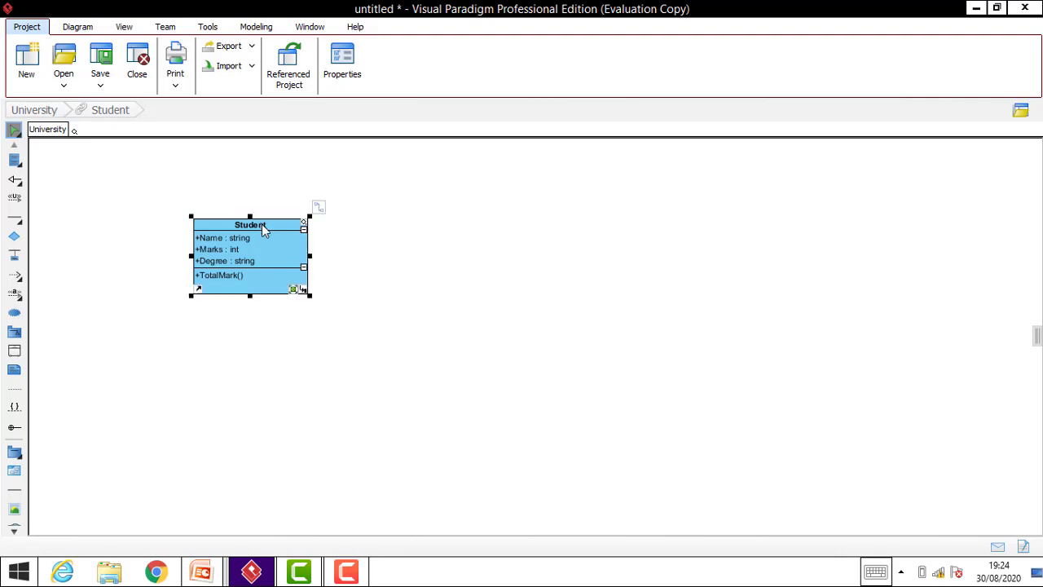
left_click(317, 208)
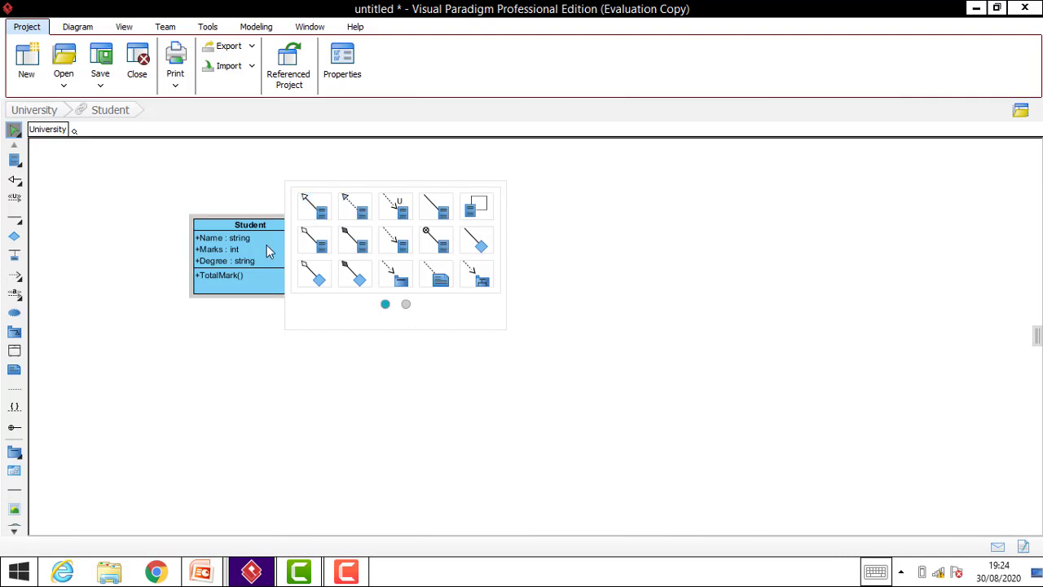
left_click(307, 363)
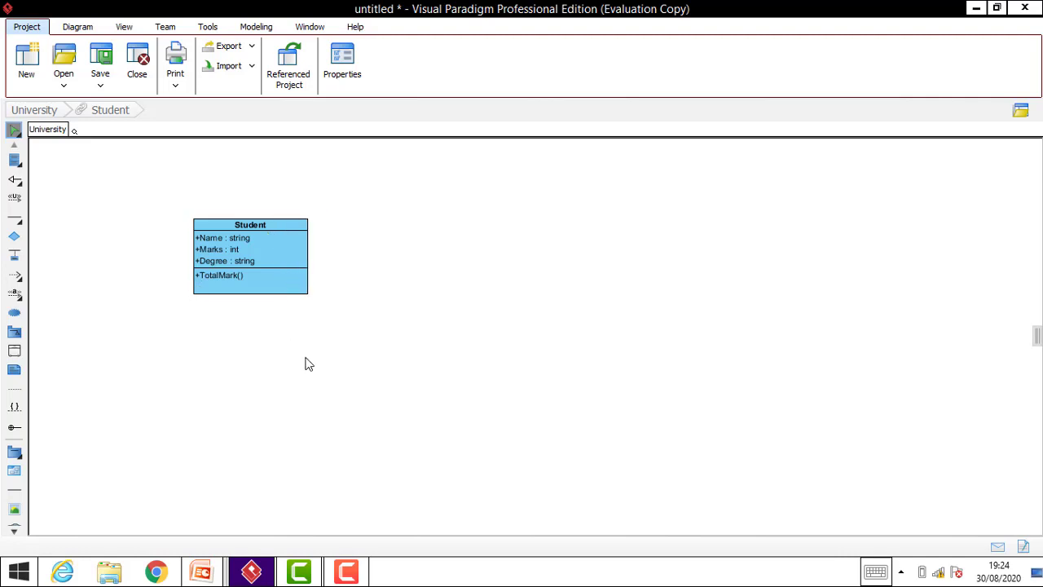
left_click(295, 228)
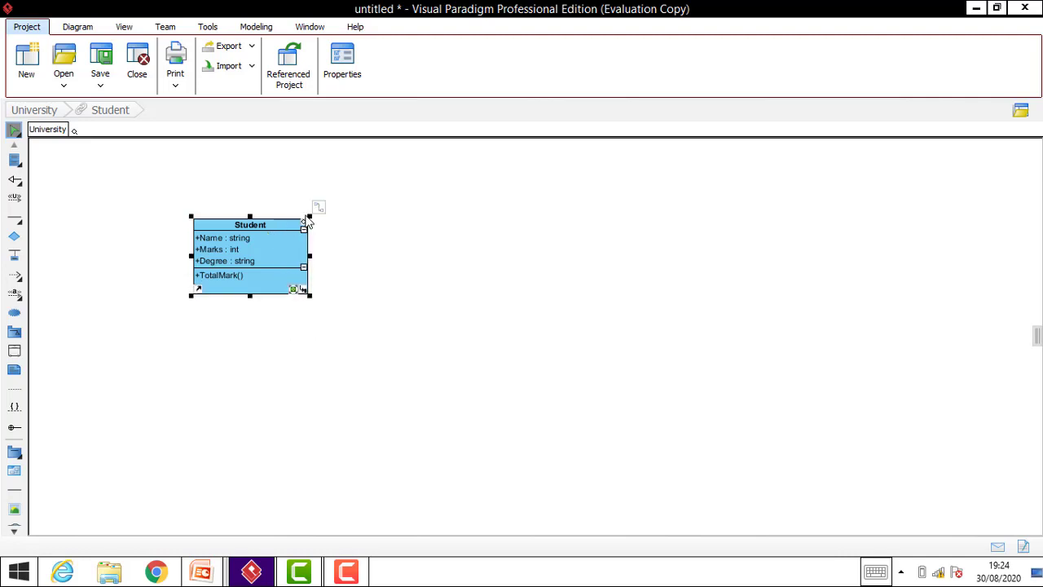
left_click(318, 210)
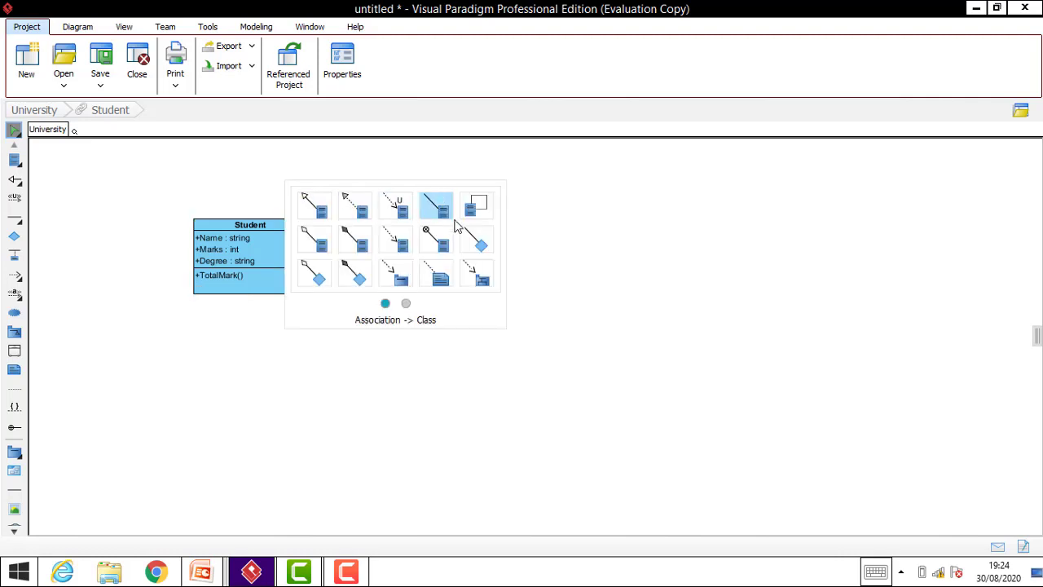
left_click(323, 212)
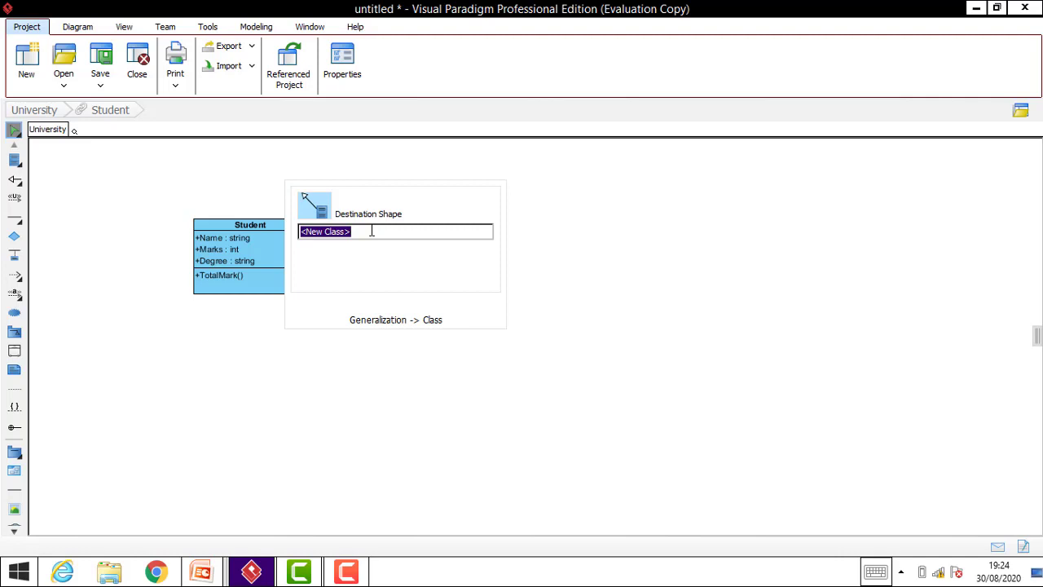
type("Un")
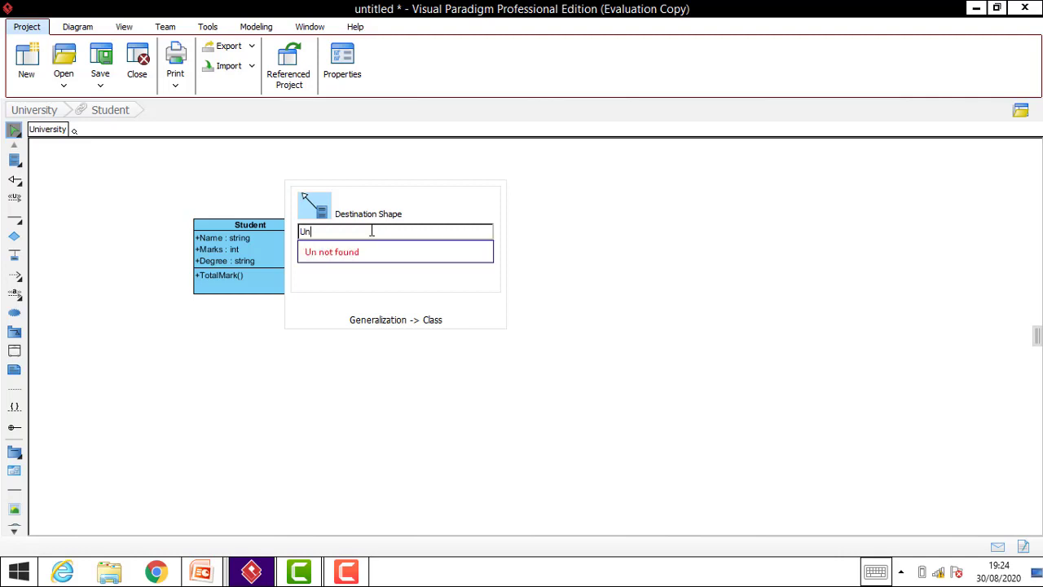
type("g")
key("BackSpace")
type("derGrad")
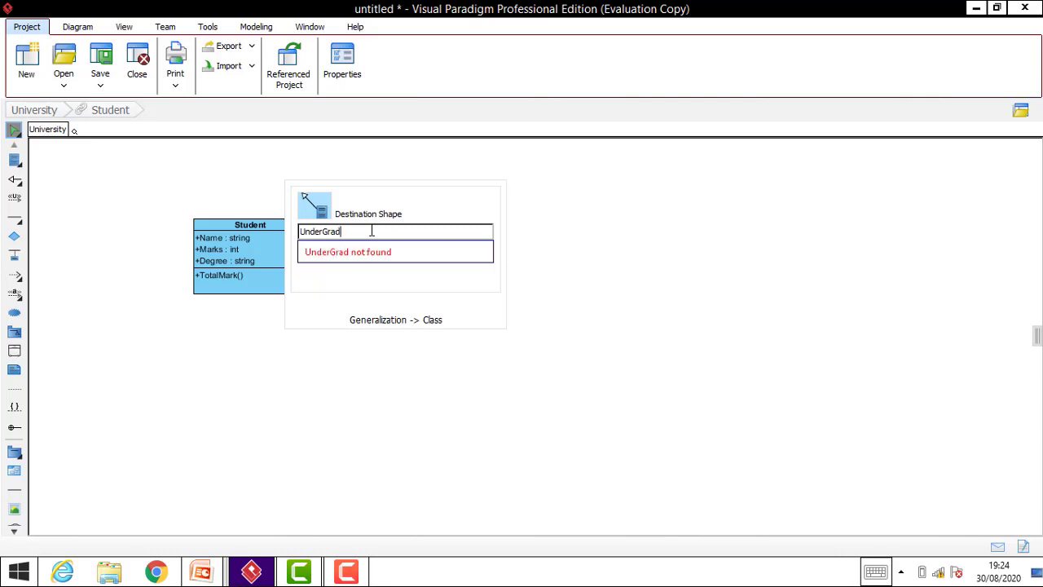
type("Student")
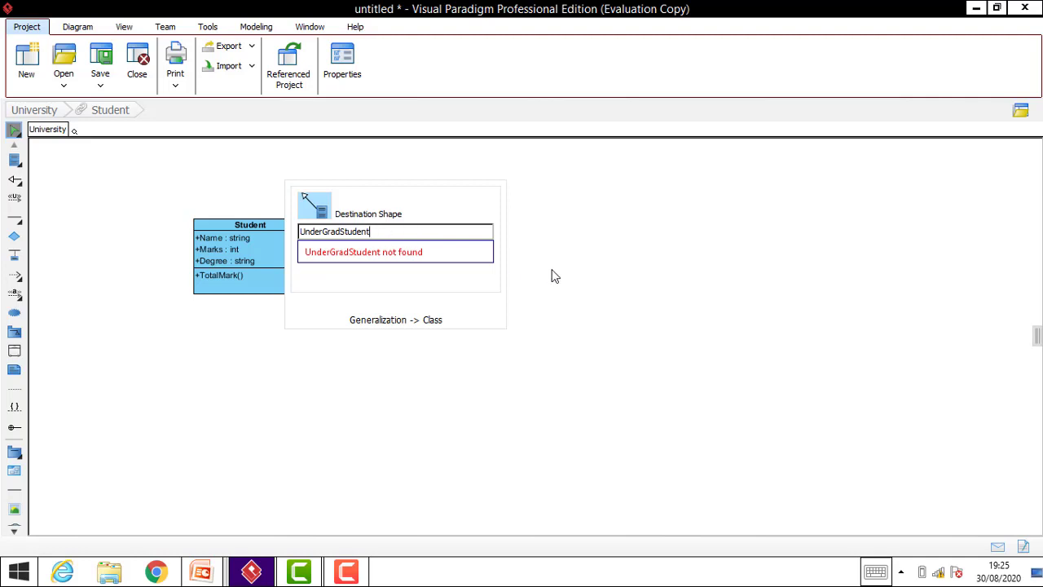
left_click(640, 237)
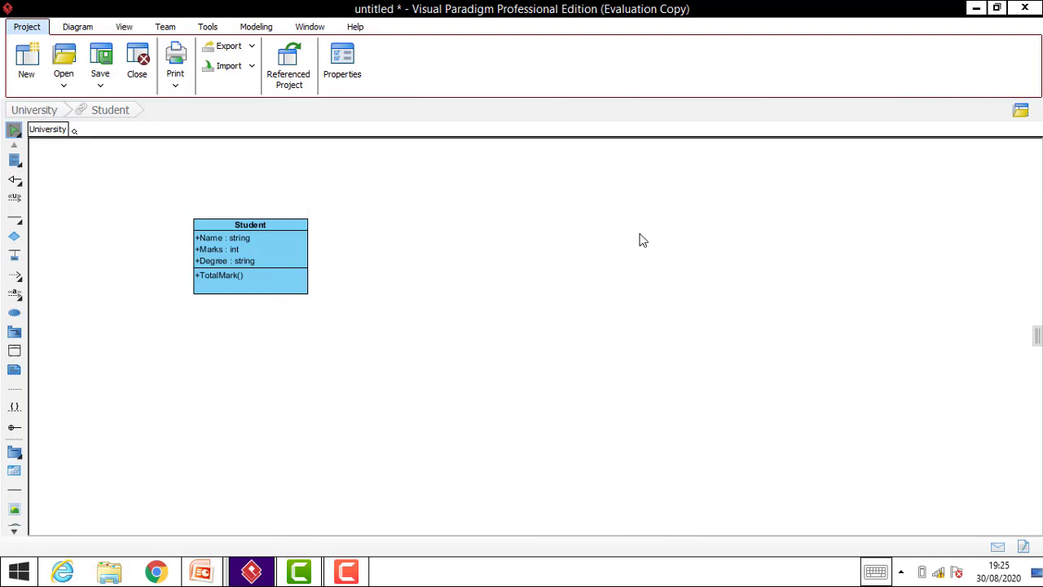
left_click(273, 235)
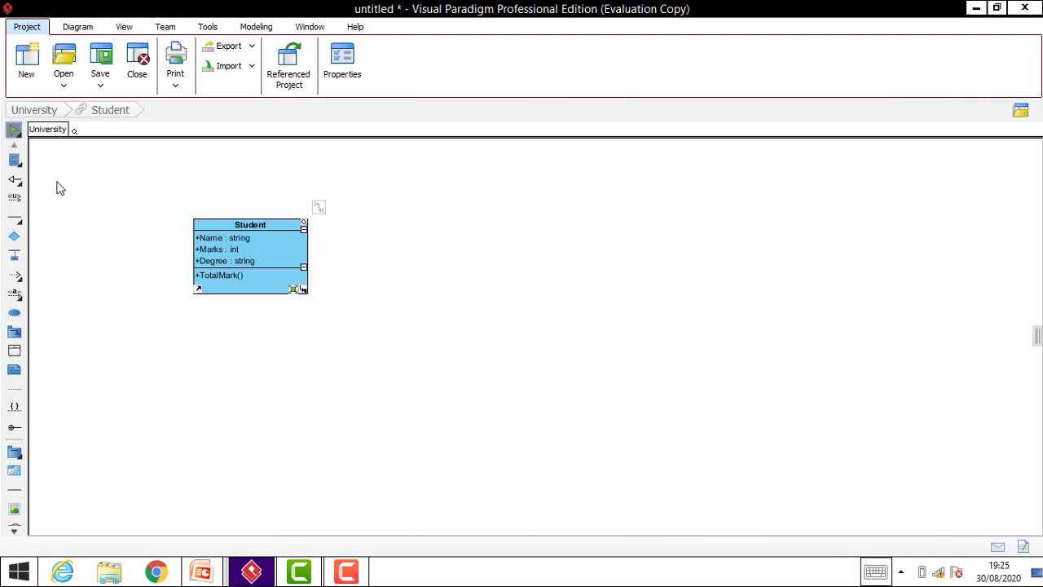
Add a class named UnderGradStudent to the diagram below the Student class
left_click(16, 160)
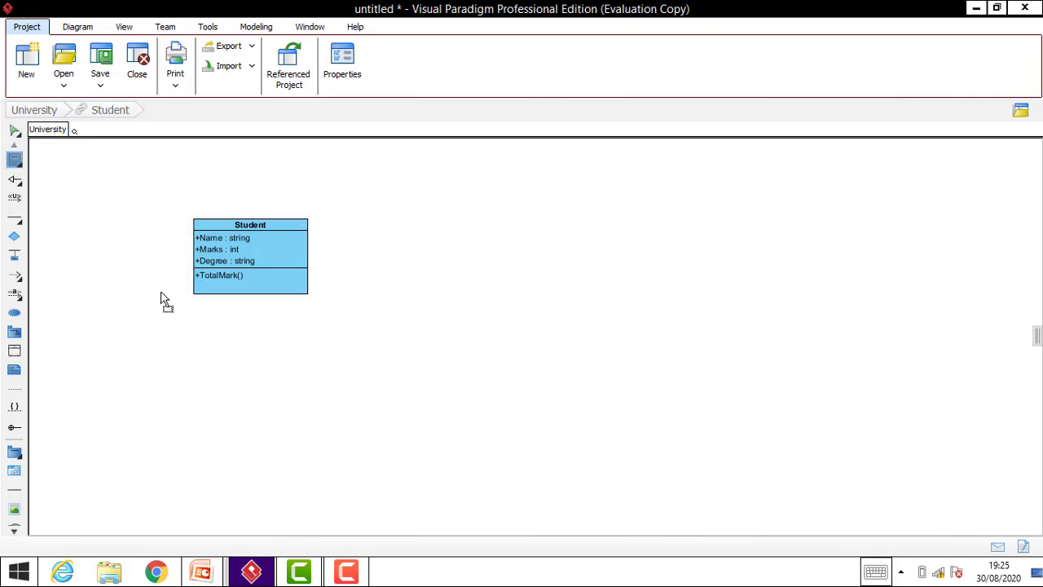
left_click(197, 346)
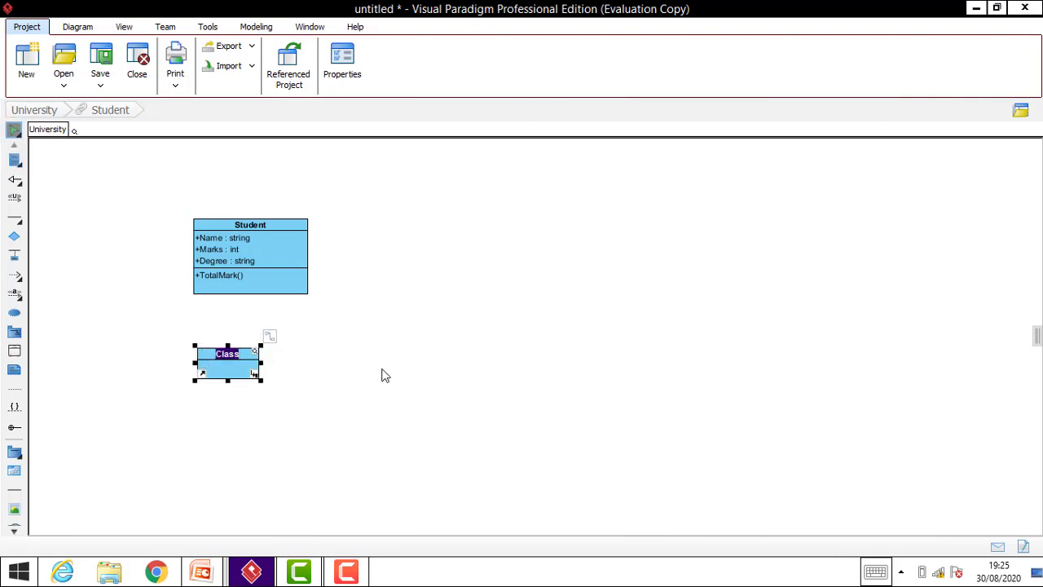
type("UnderGrade")
key("BackSpace")
type("Student")
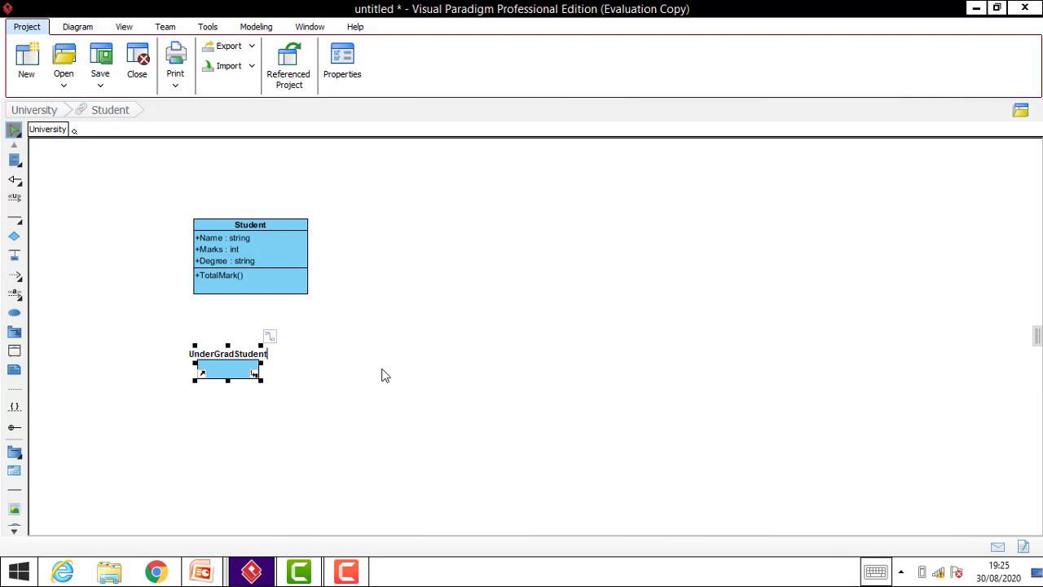
key("Return")
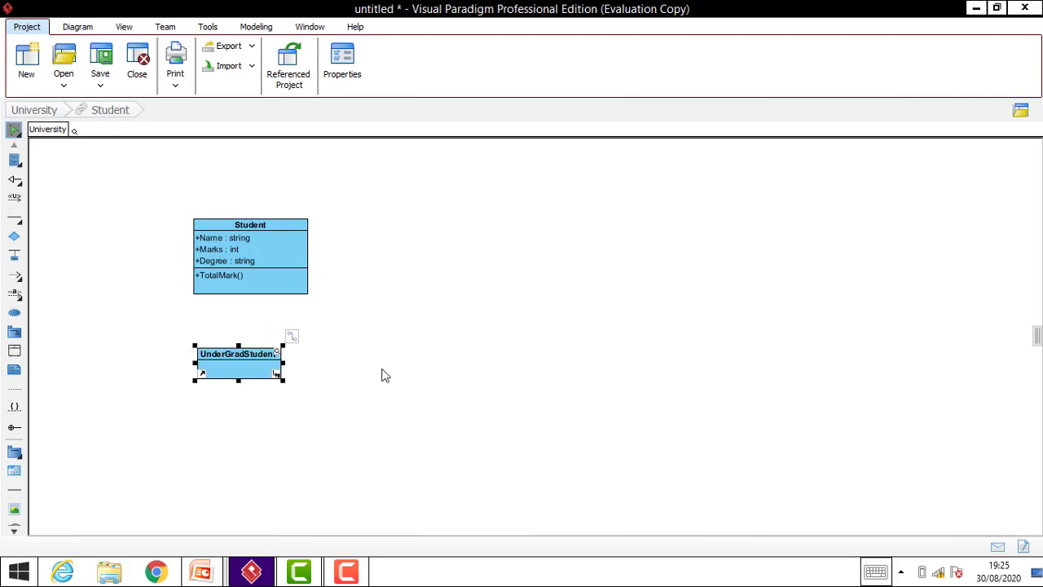
Stretch the UnderGradStudent class box downward to make it taller
left_click(377, 421)
left_click(244, 380)
left_click_drag(239, 380, 248, 430)
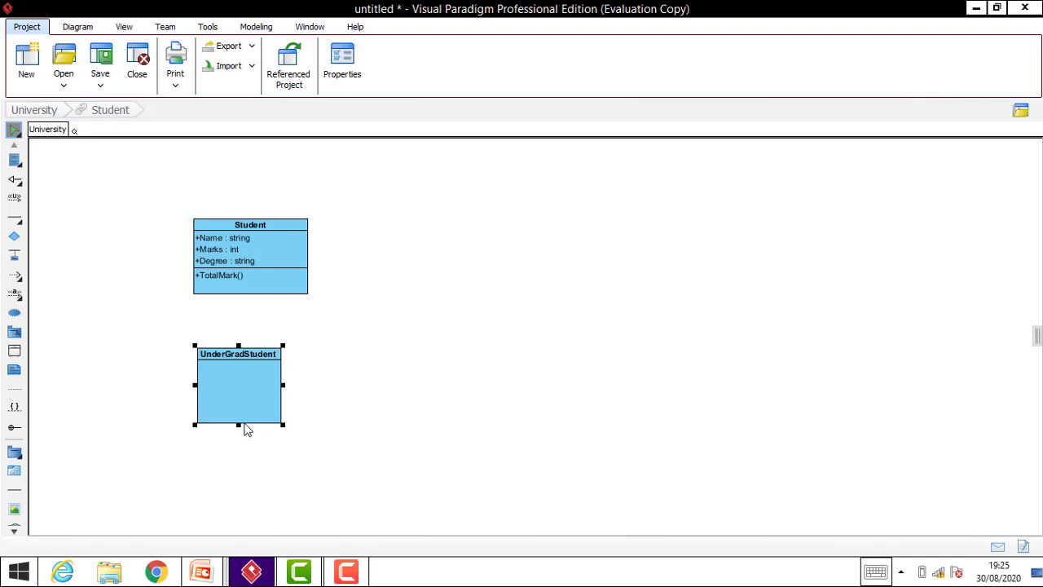
right_click(264, 382)
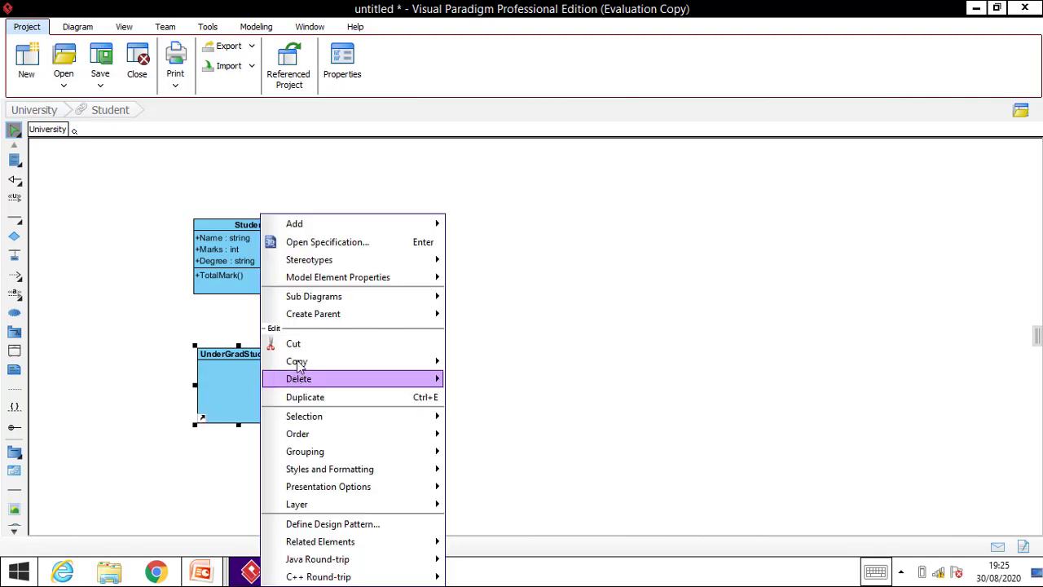
mouse_move(300, 358)
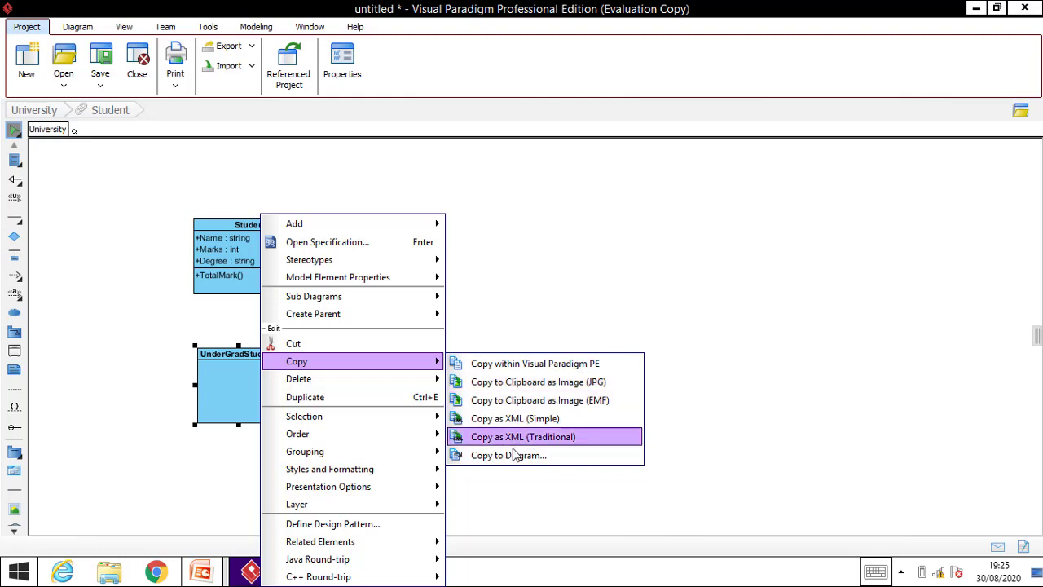
left_click(515, 263)
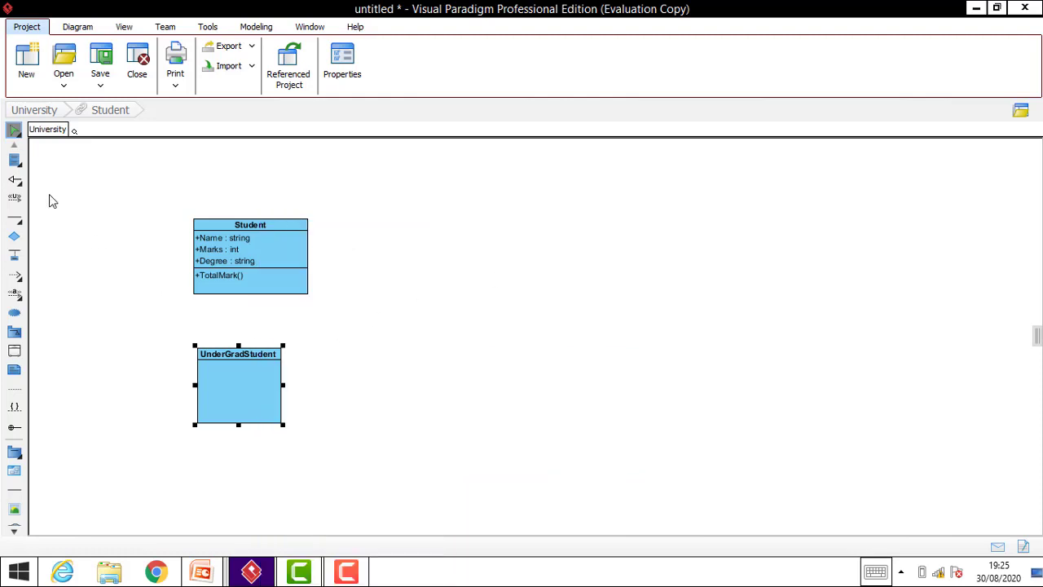
Add a class named PostGradStudent to the diagram, beside the UnderGradStudent class
left_click(15, 161)
left_click(378, 371)
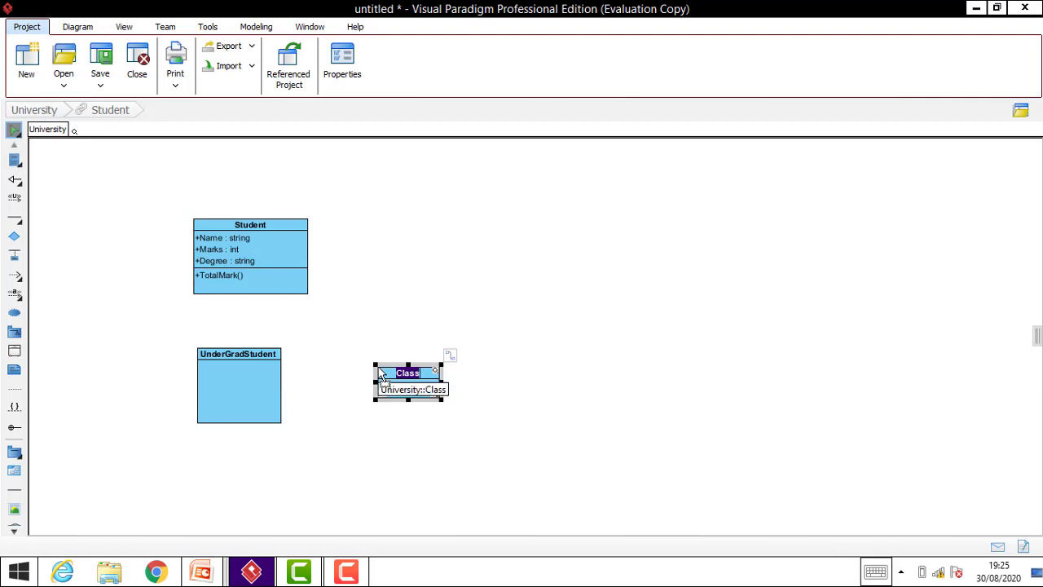
type("Post")
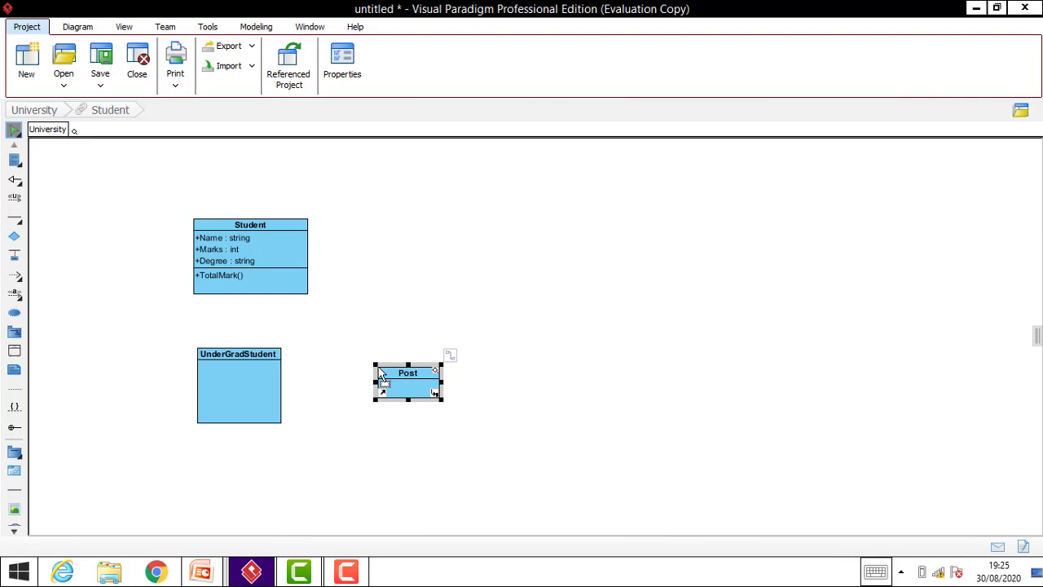
type("GradStudent")
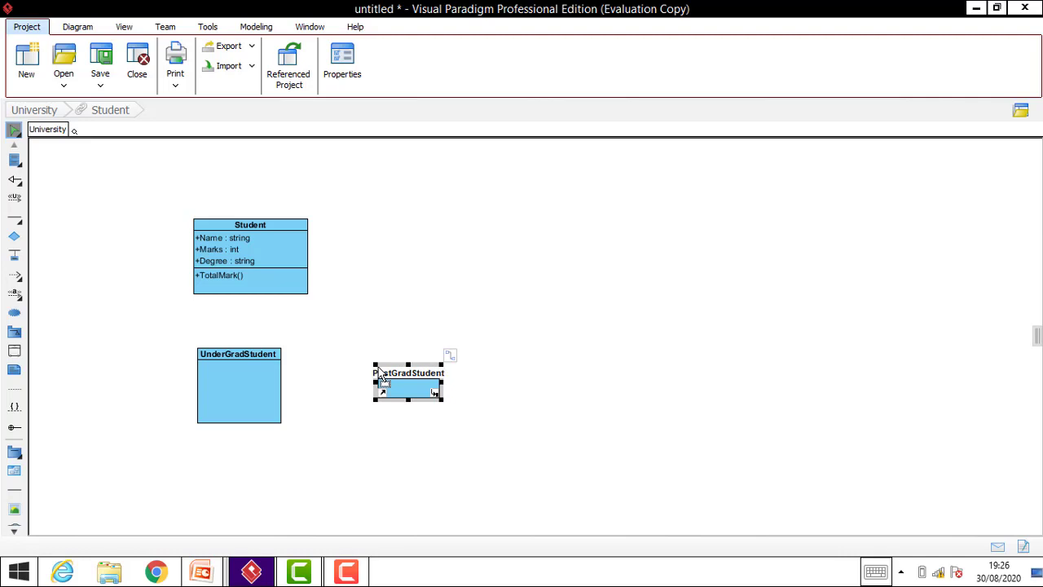
key("Return")
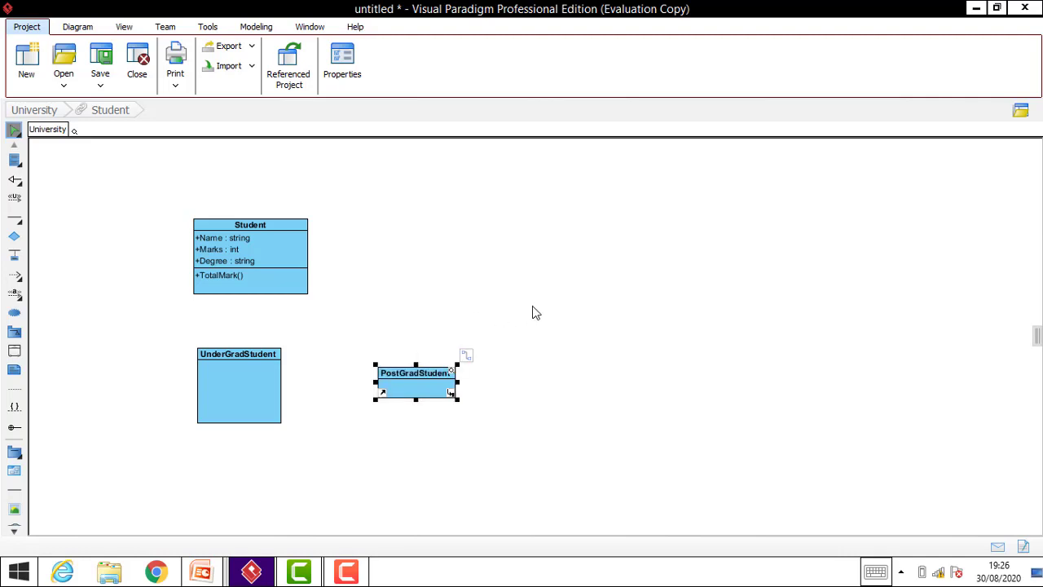
left_click(534, 306)
Try to draw a generalization from the UnderGradStudent class up to the Student class
left_click(281, 253)
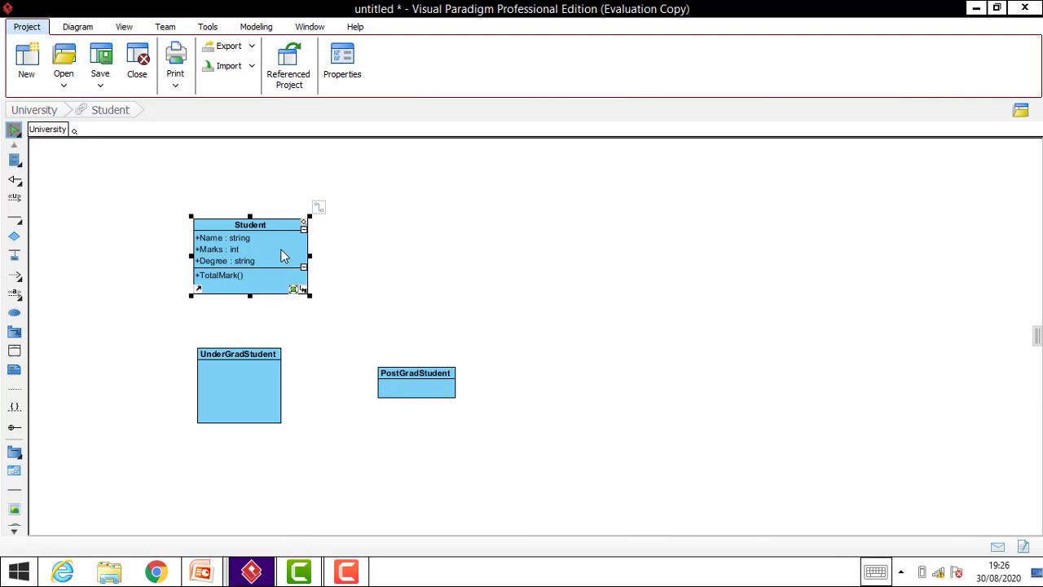
left_click(318, 209)
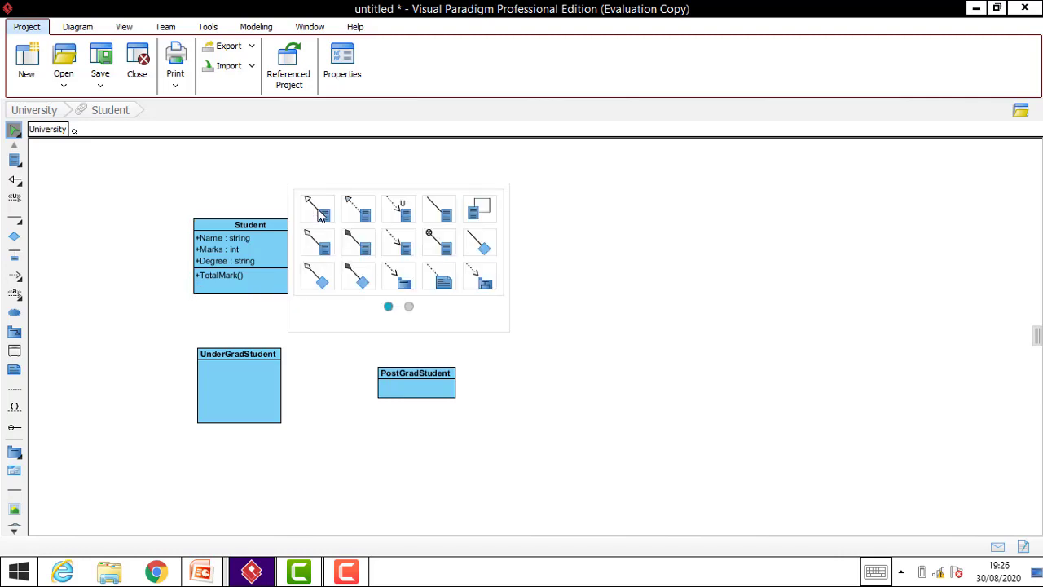
left_click(243, 364)
left_click_drag(291, 337, 262, 248)
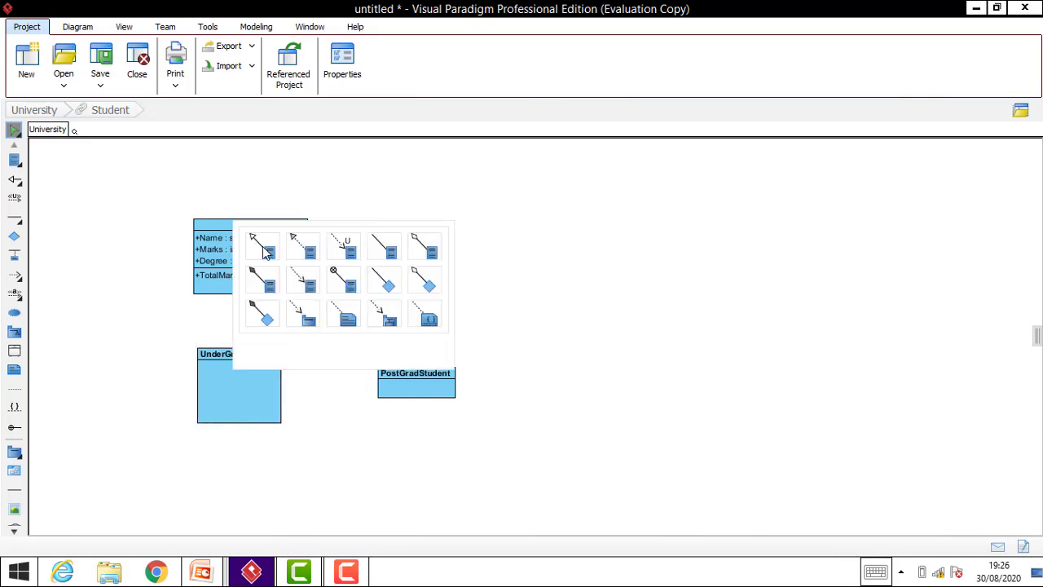
left_click(263, 247)
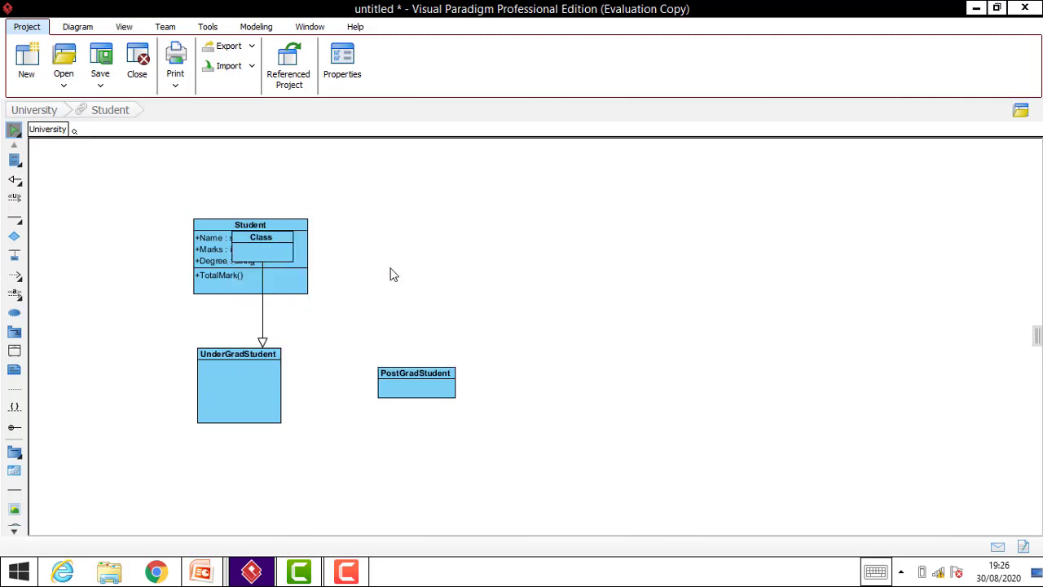
Delete the stray class overlapping Student, together with its generalization, from the diagram and the repository
left_click(287, 256)
key("Delete")
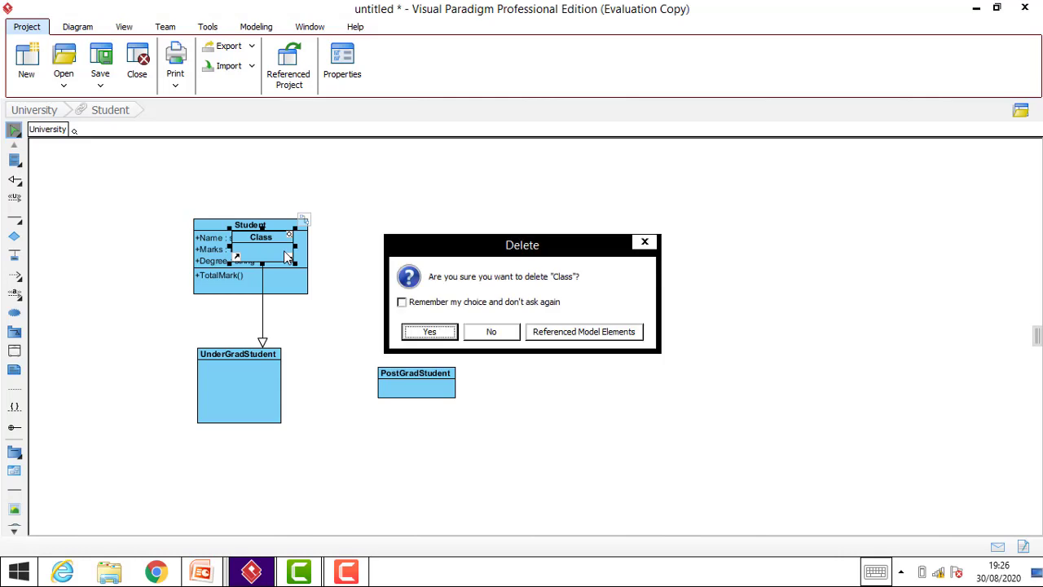
left_click(420, 331)
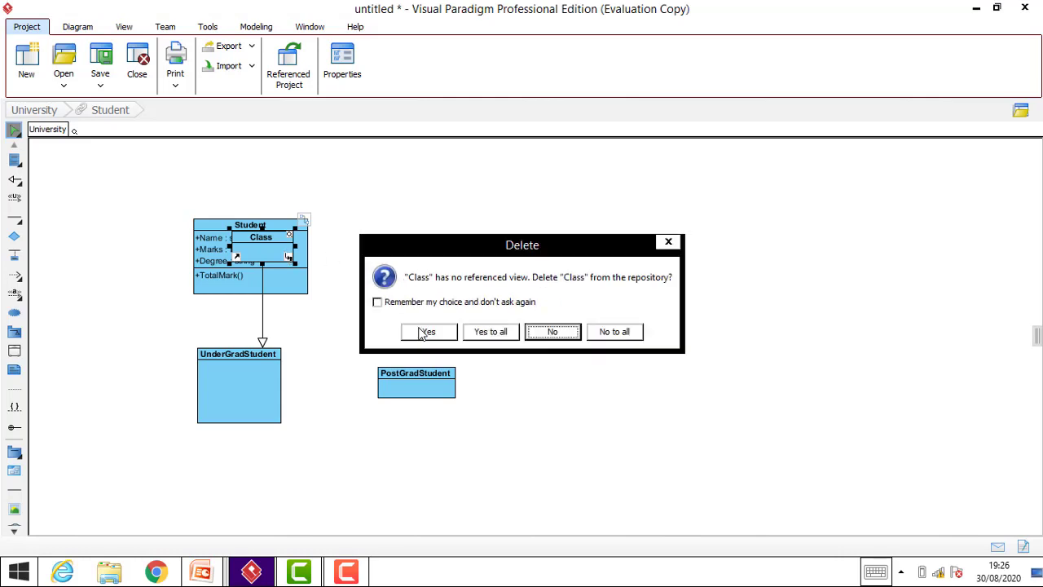
left_click(423, 332)
left_click(427, 332)
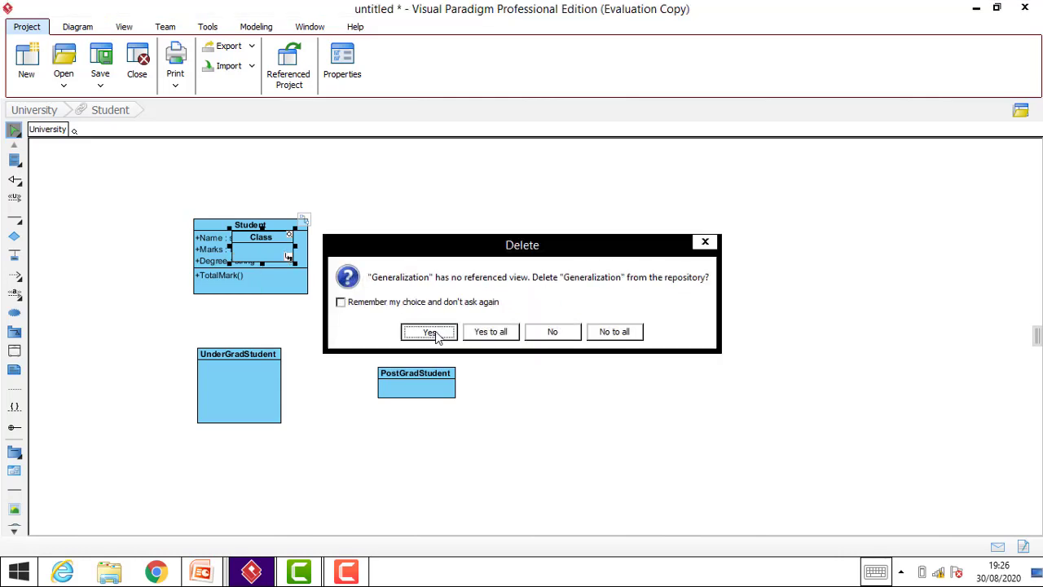
Try to draw a generalization from the Student class down to the UnderGradStudent class
left_click(271, 248)
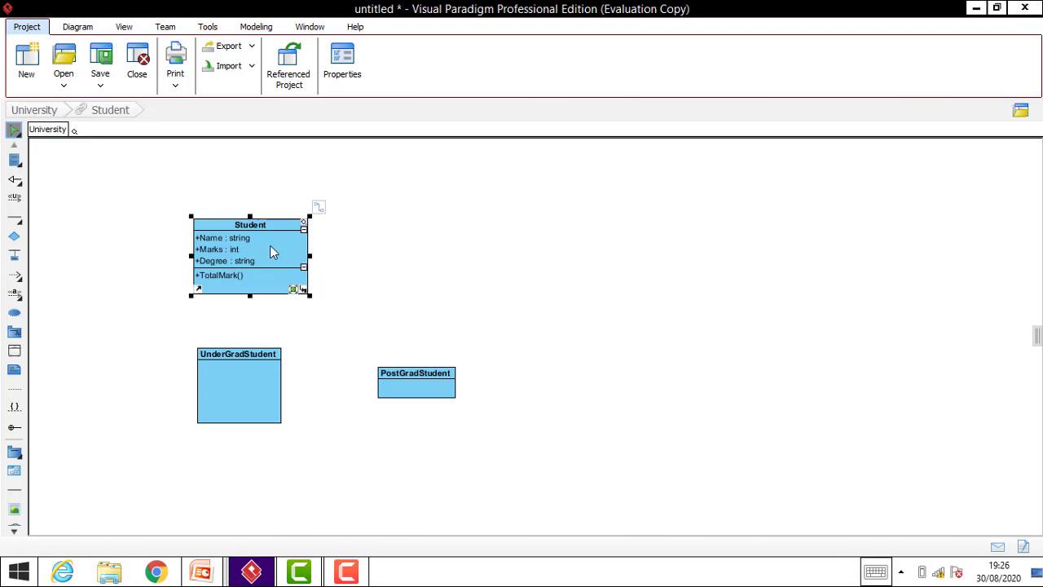
mouse_move(324, 207)
left_mouse_down()
mouse_move(335, 223)
mouse_move(326, 351)
mouse_move(284, 377)
mouse_move(245, 352)
left_mouse_up()
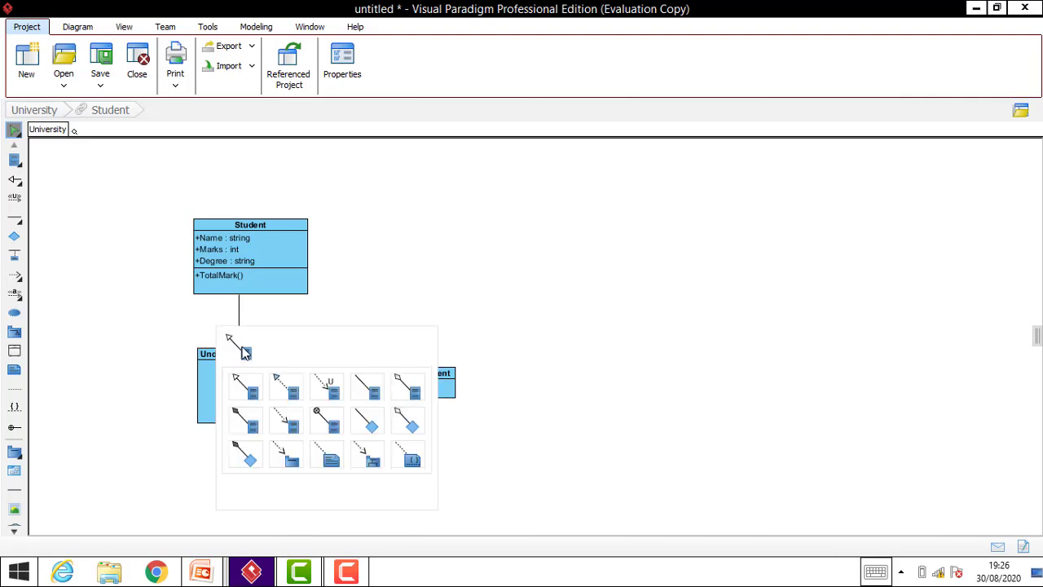
left_click(244, 352)
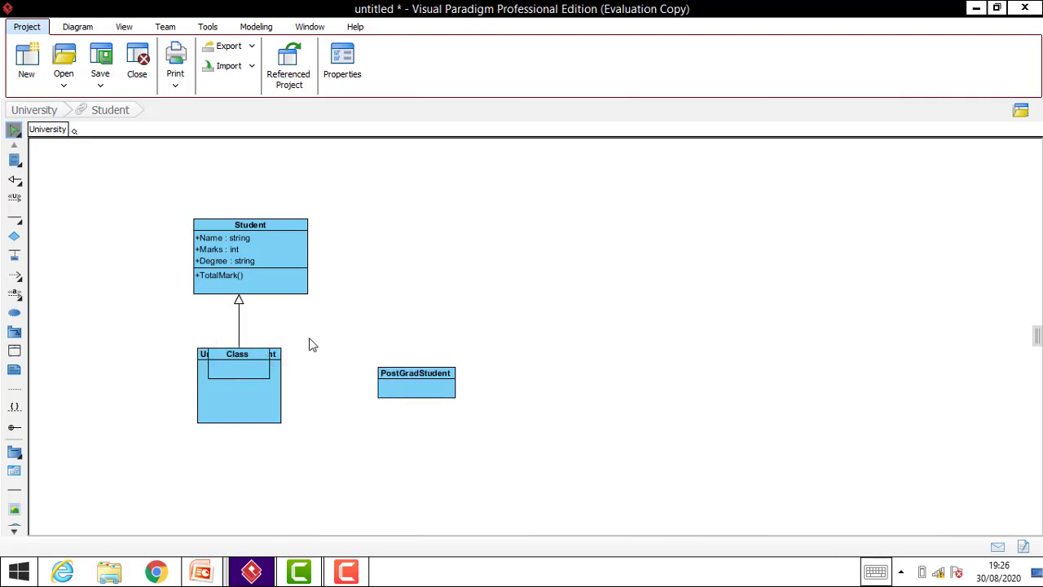
Delete the stray class overlapping UnderGradStudent, together with its generalization, from the diagram and the repository
left_click(250, 369)
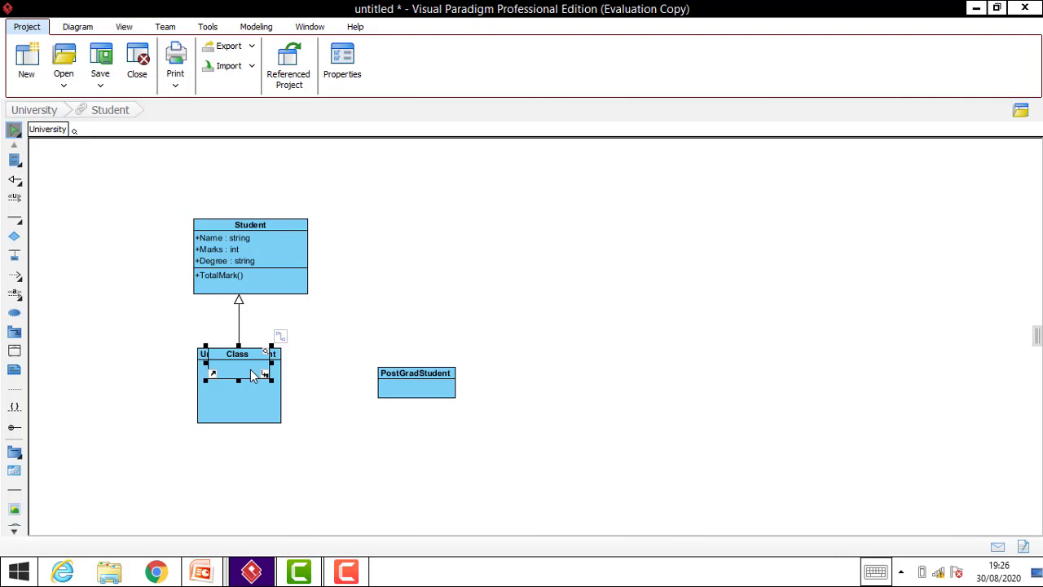
key("Delete")
key("Return")
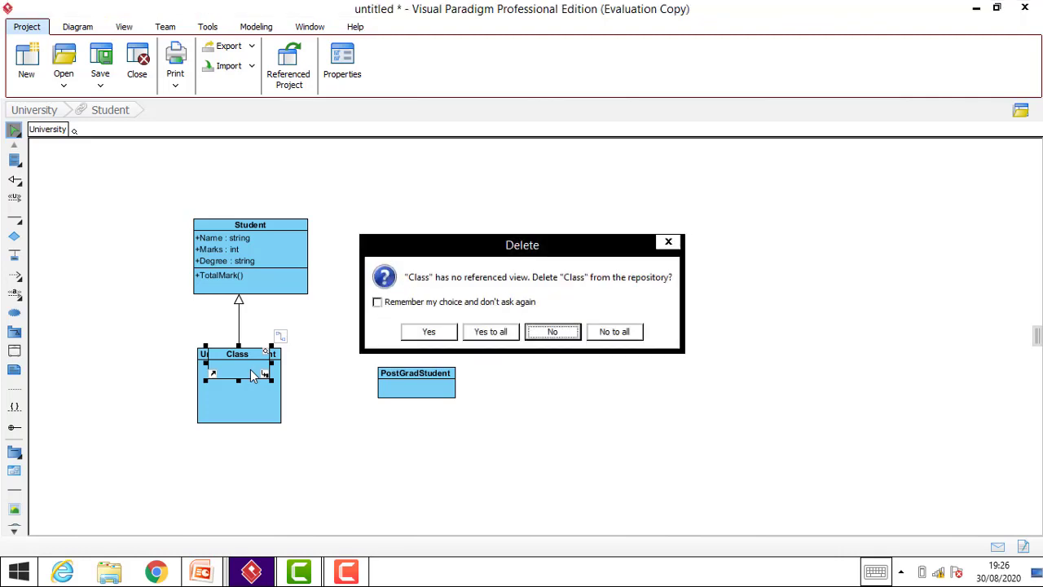
left_click(427, 334)
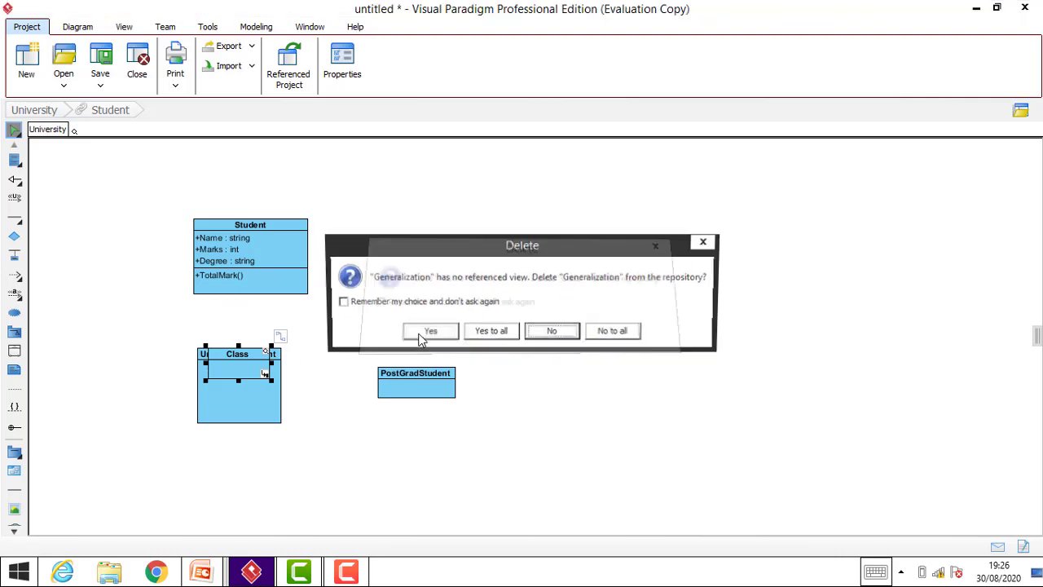
left_click(428, 334)
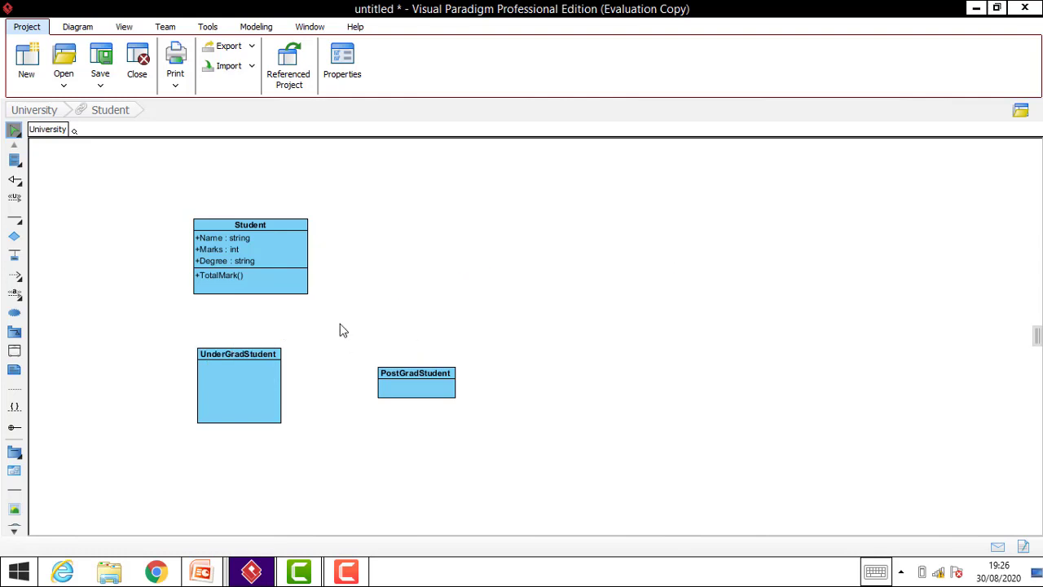
Connect the Student class to the existing UnderGradStudent class with a generalization, making Student the parent
left_click(292, 233)
left_click(320, 214)
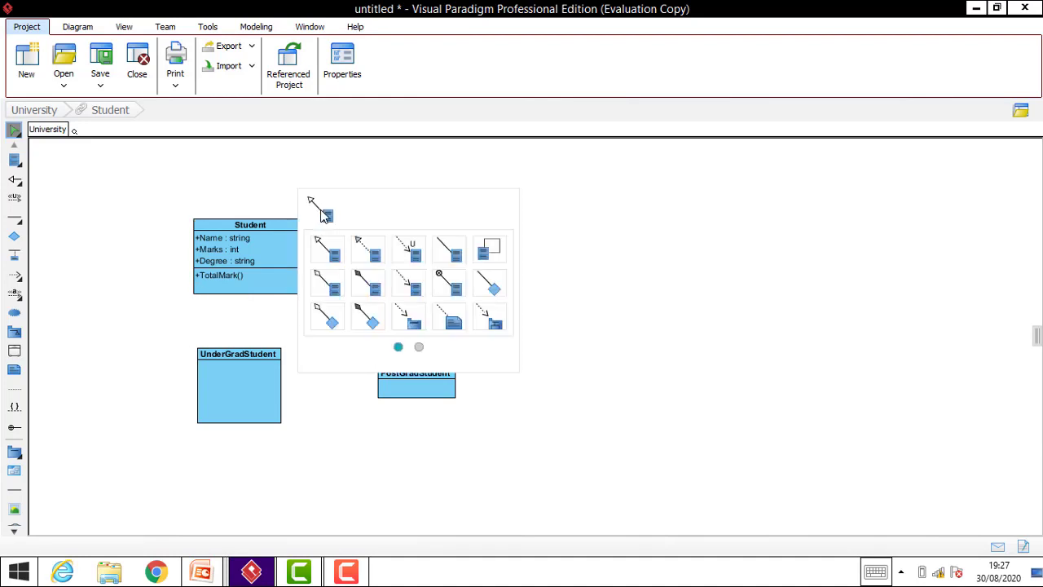
left_click(271, 234)
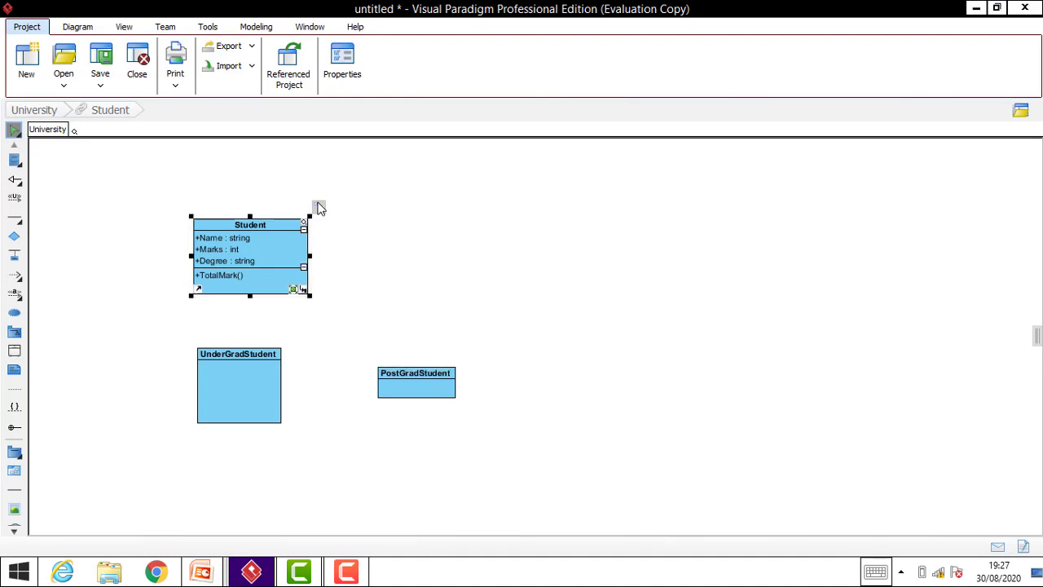
left_click_drag(319, 209, 251, 359)
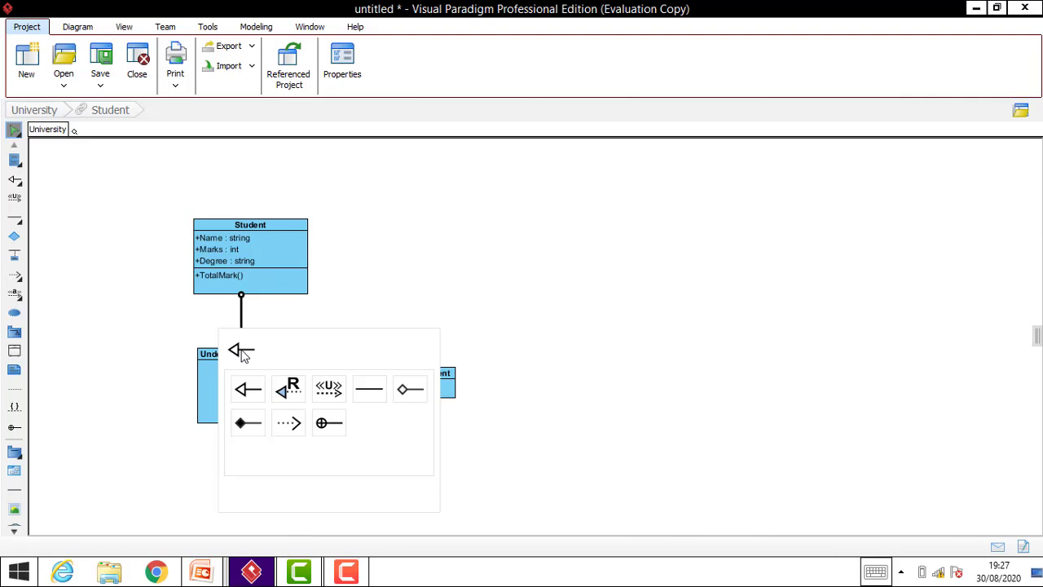
left_click(241, 351)
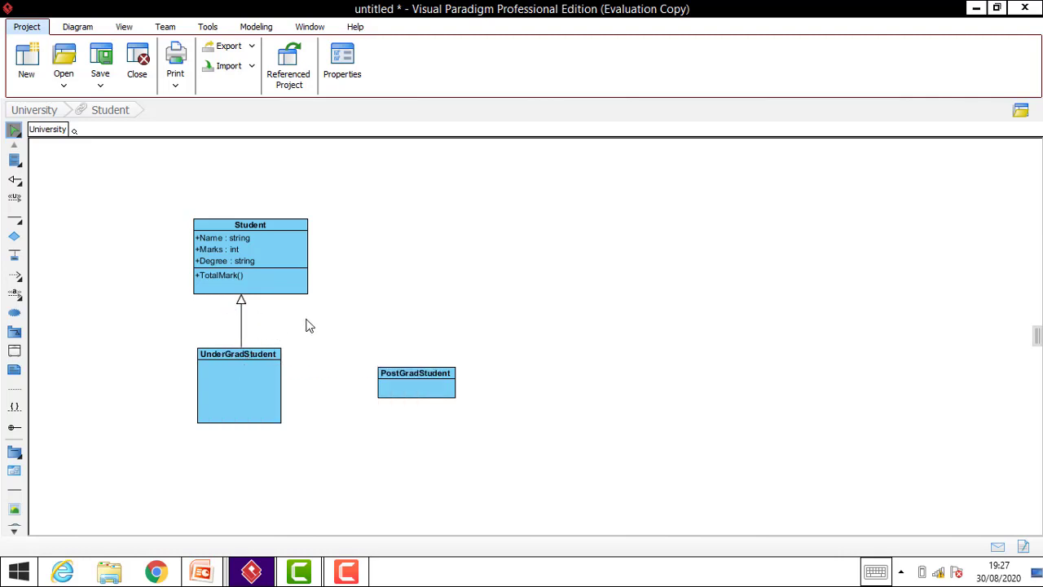
Connect the Student class to the existing PostGradStudent class with a generalization, making Student the parent
left_click(281, 248)
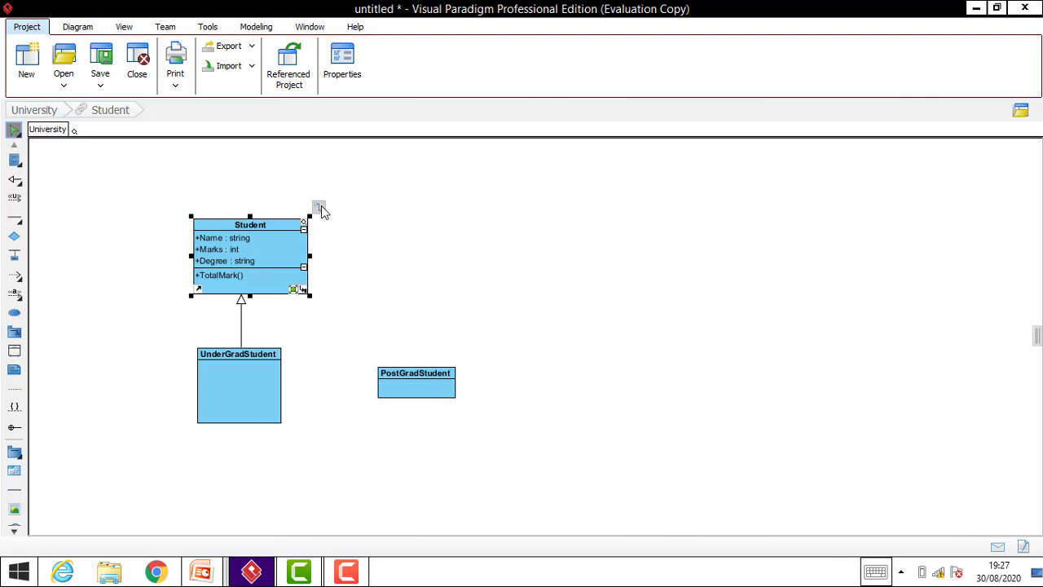
left_click(320, 209)
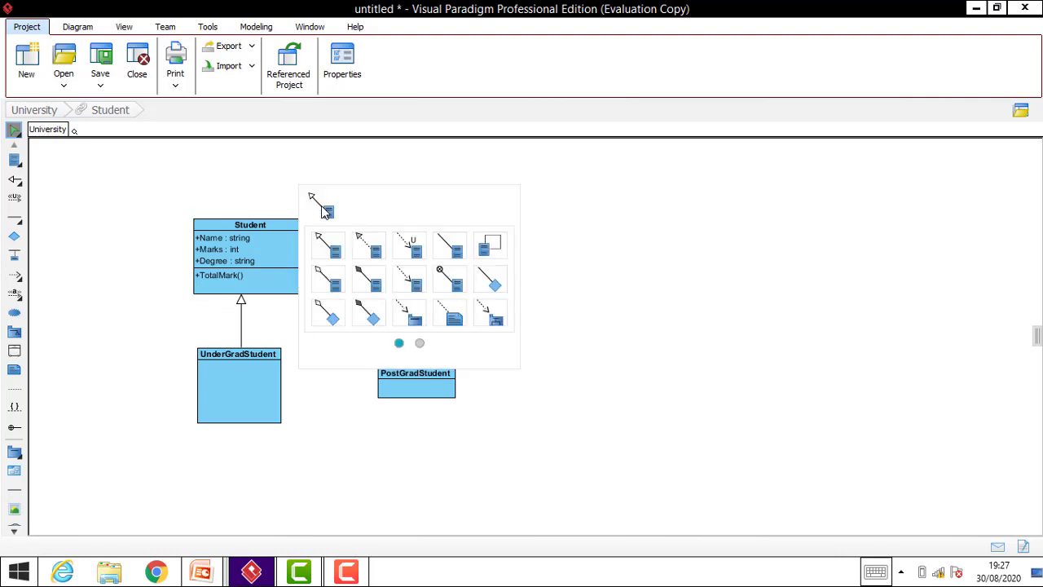
left_click(279, 233)
left_click_drag(320, 210, 396, 383)
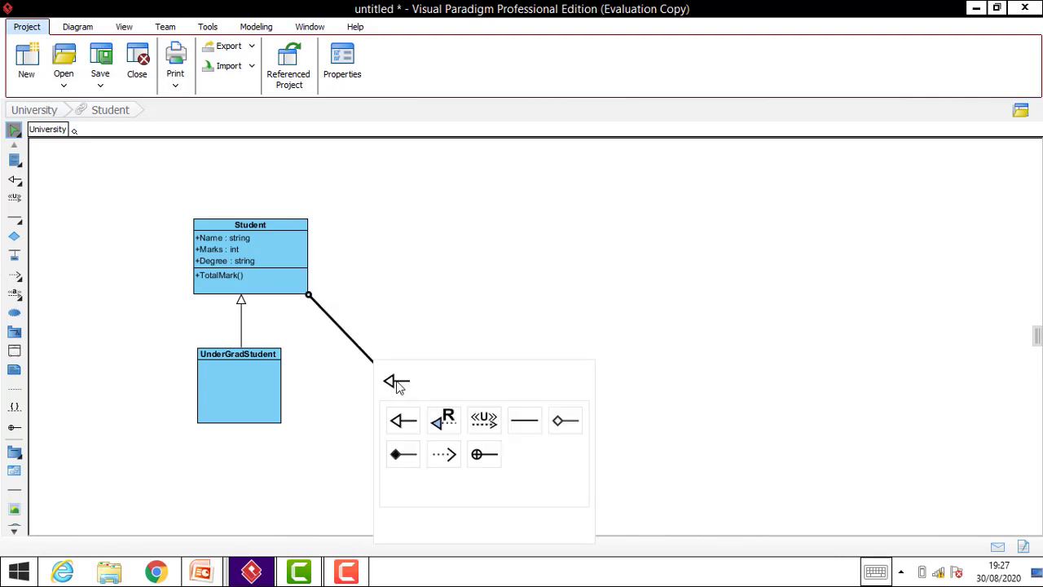
left_click(397, 382)
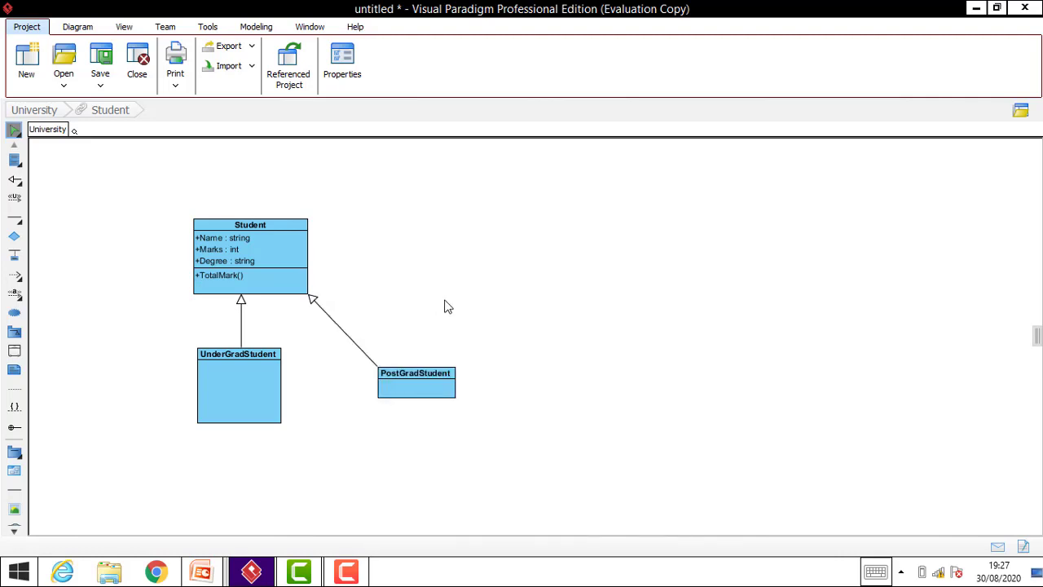
left_click(276, 255)
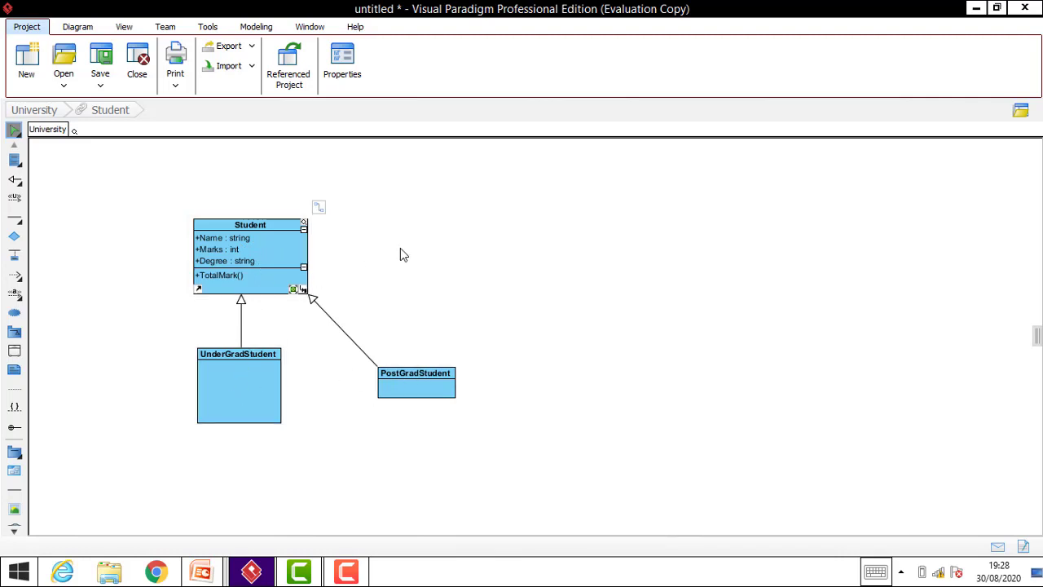
left_click(245, 375)
mouse_move(217, 231)
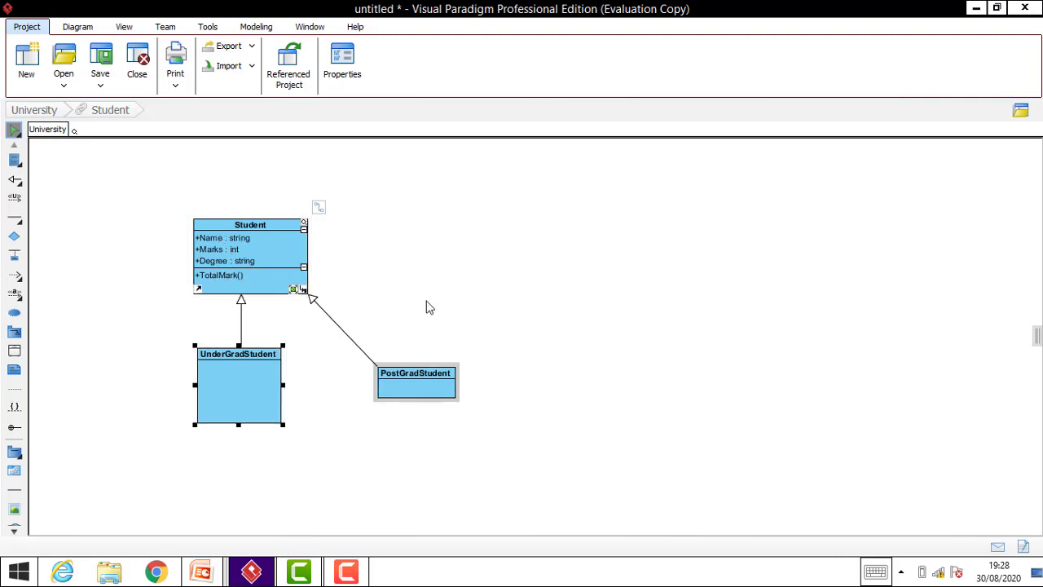
left_click(453, 259)
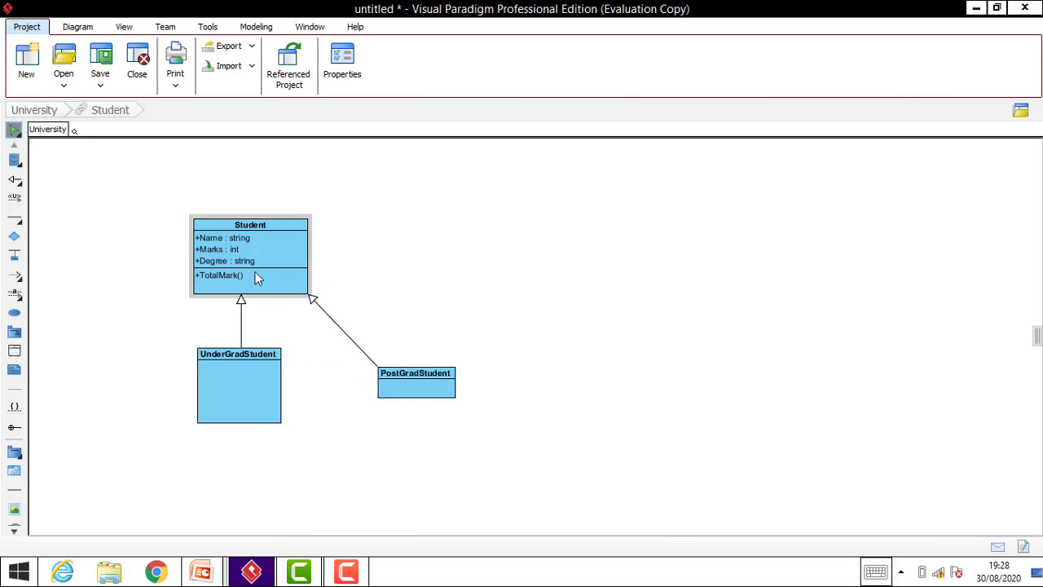
Extend the PostGradStudent class box downward to about the same height as the UnderGradStudent box
left_click(423, 403)
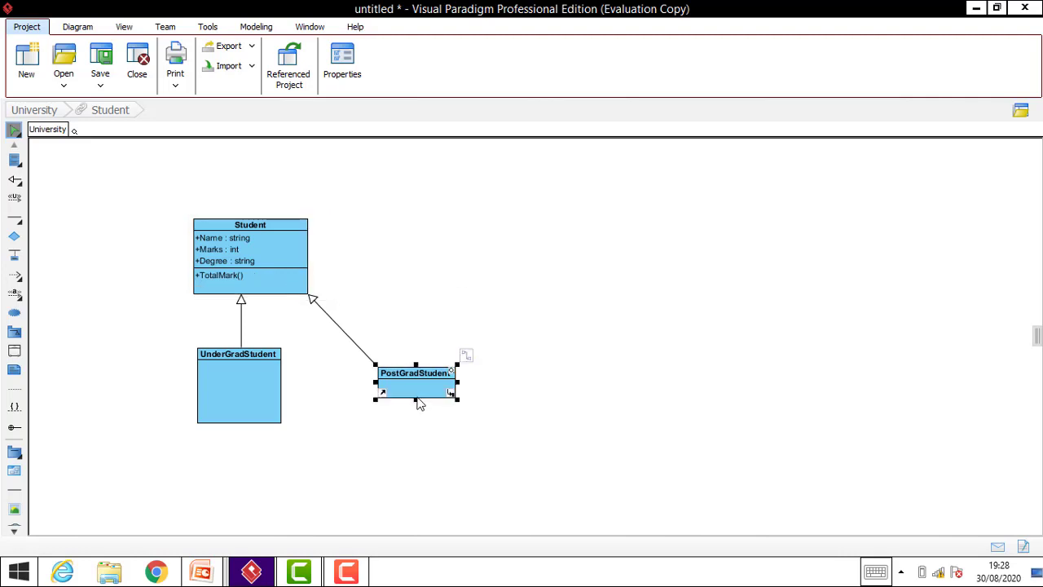
left_click_drag(416, 399, 416, 440)
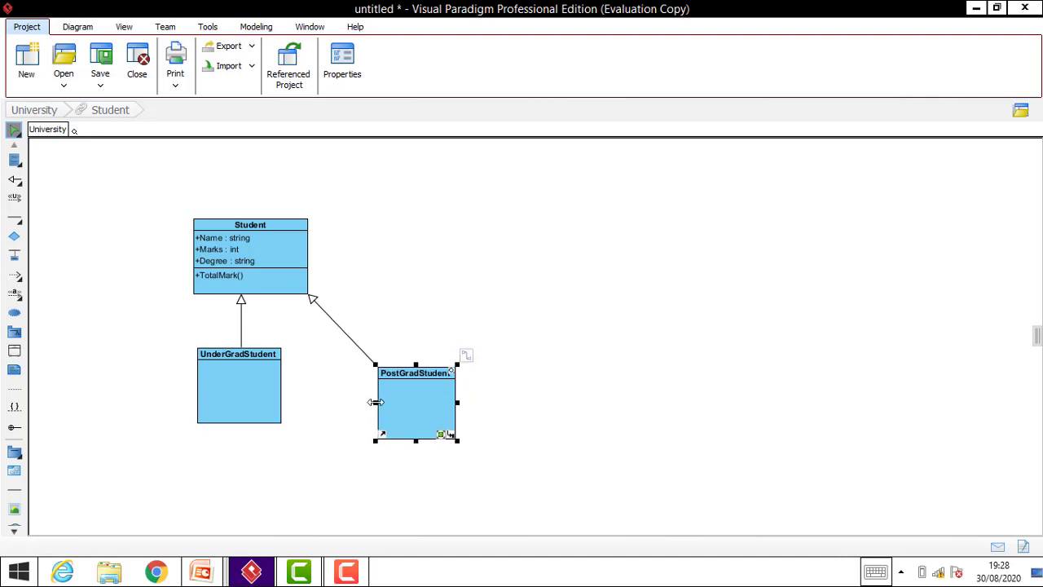
left_click(338, 429)
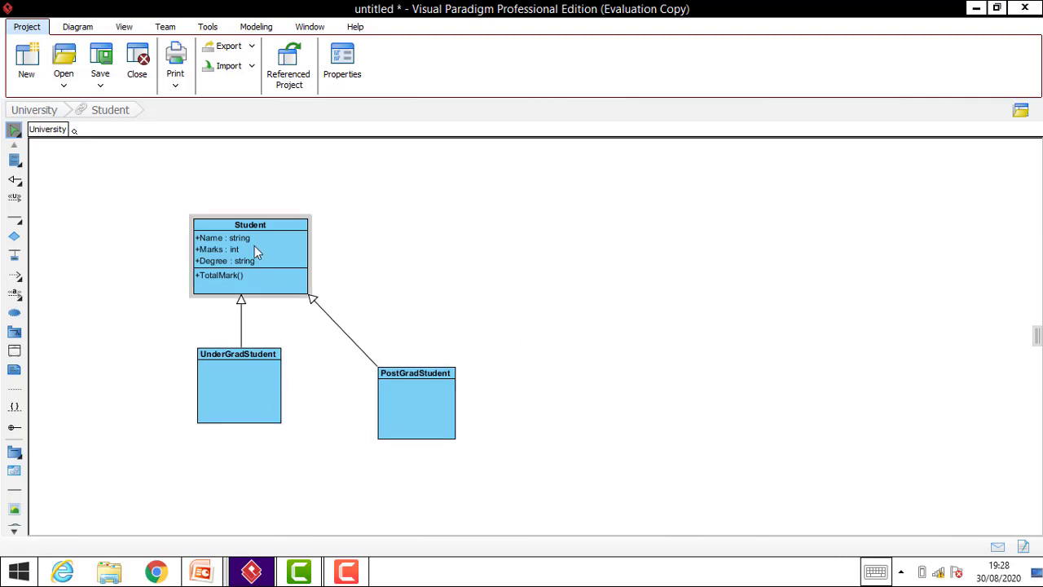
left_click(251, 281)
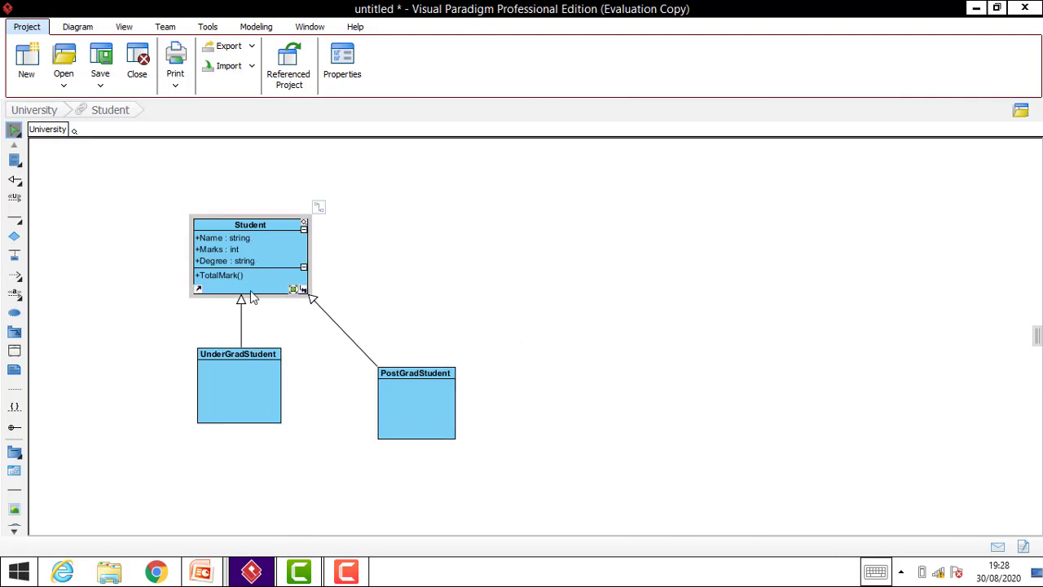
left_click(241, 387)
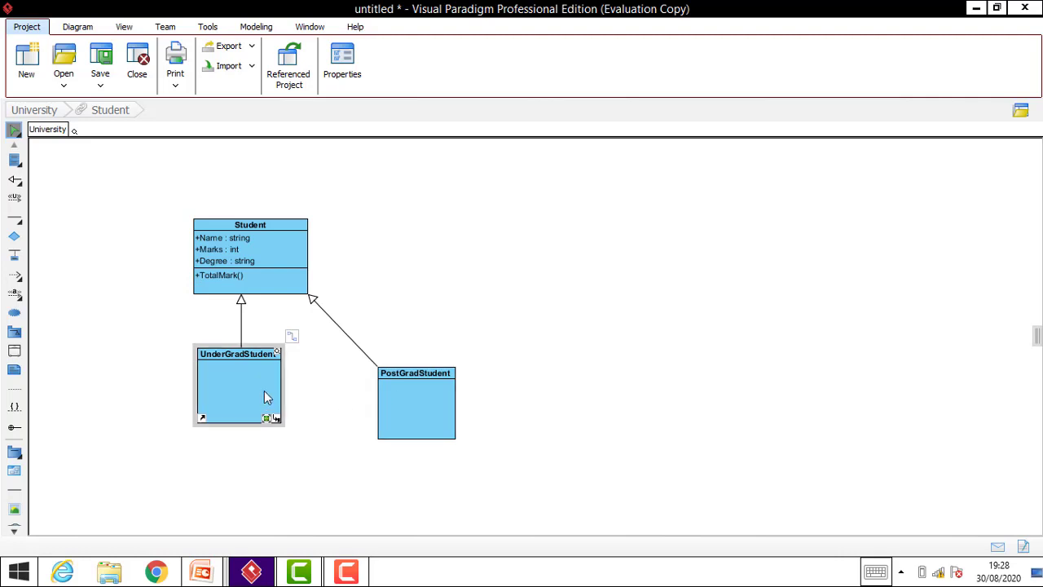